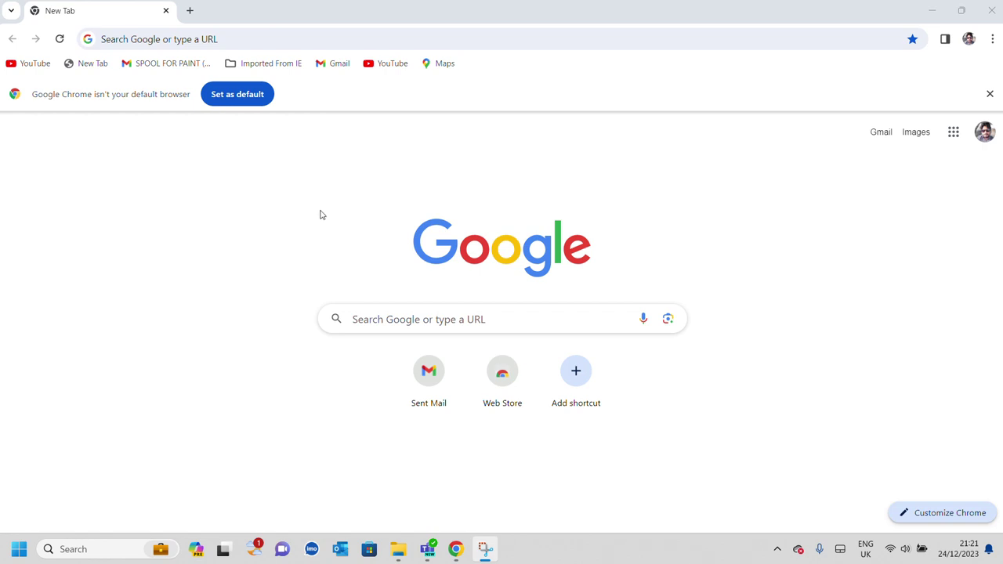
# Step: Type 'ca' in a new tab's address bar so Chrome suggests canada.ca
pyautogui.click(260, 37)
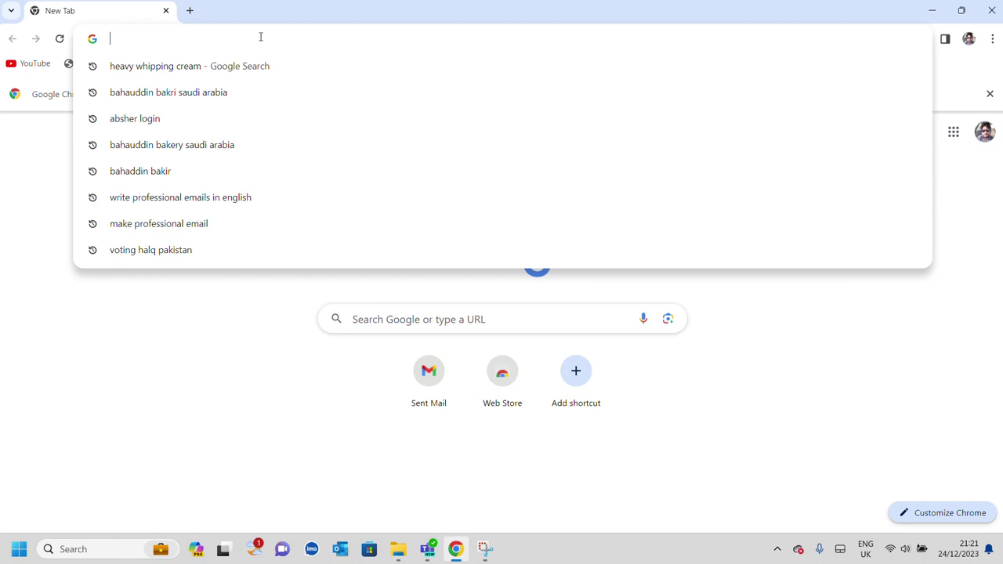
pyautogui.write('ca')
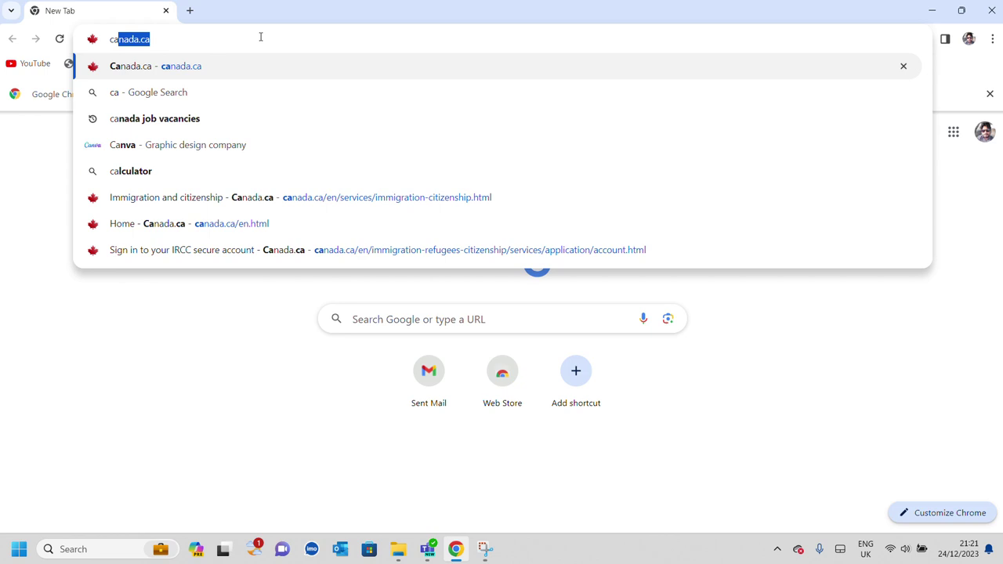
# Step: Visit canada.ca in English, open Immigration and citizenship, and scroll to Most requested
pyautogui.click(249, 73)
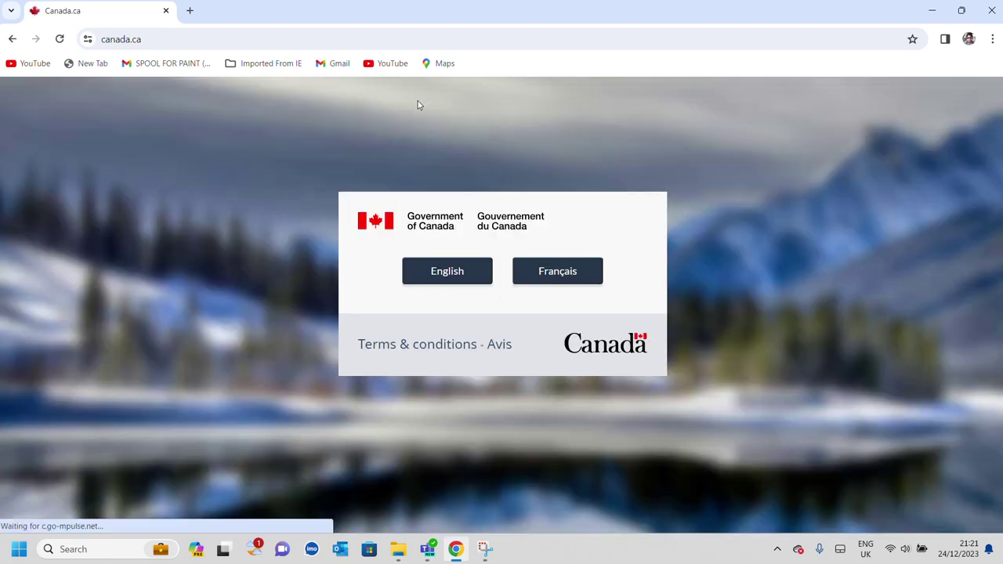
pyautogui.click(448, 278)
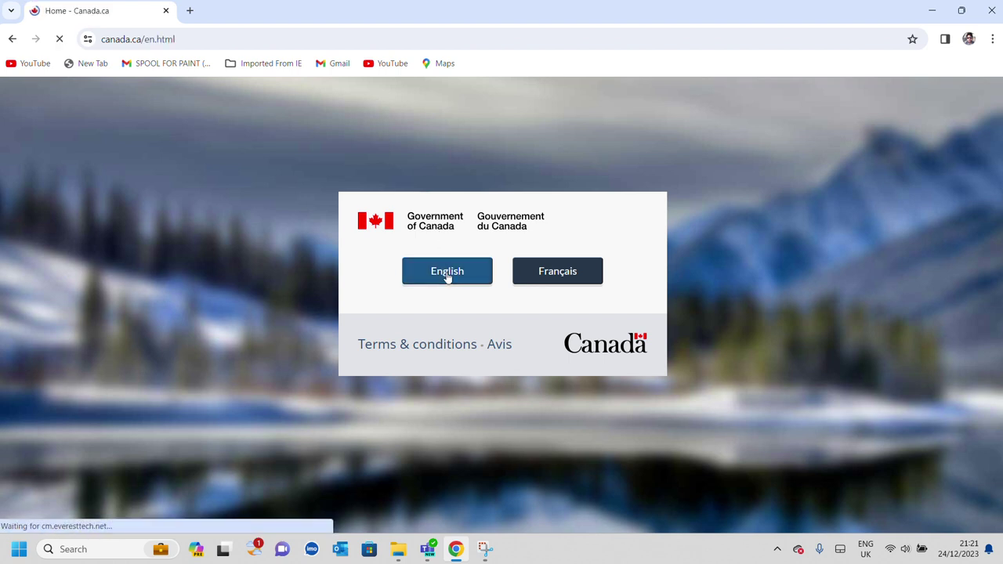
pyautogui.scroll(-3, 448, 279)
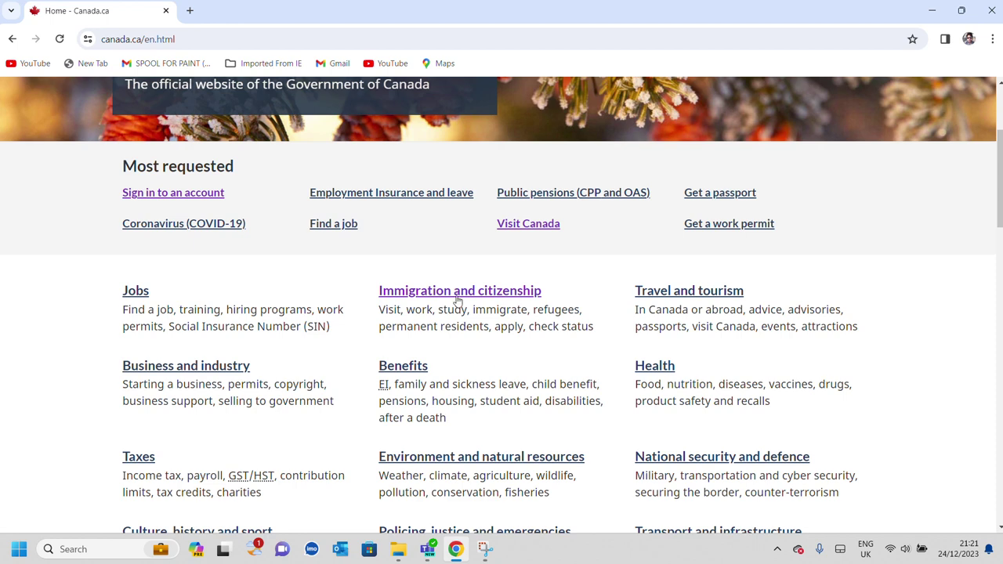
pyautogui.click(458, 297)
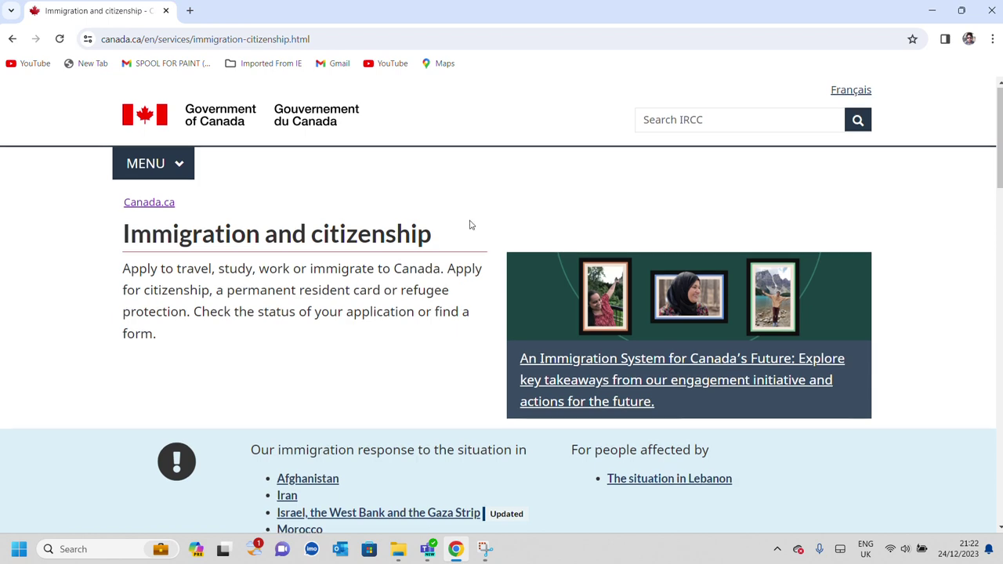
pyautogui.scroll(-3, 471, 225)
pyautogui.scroll(-2, 469, 223)
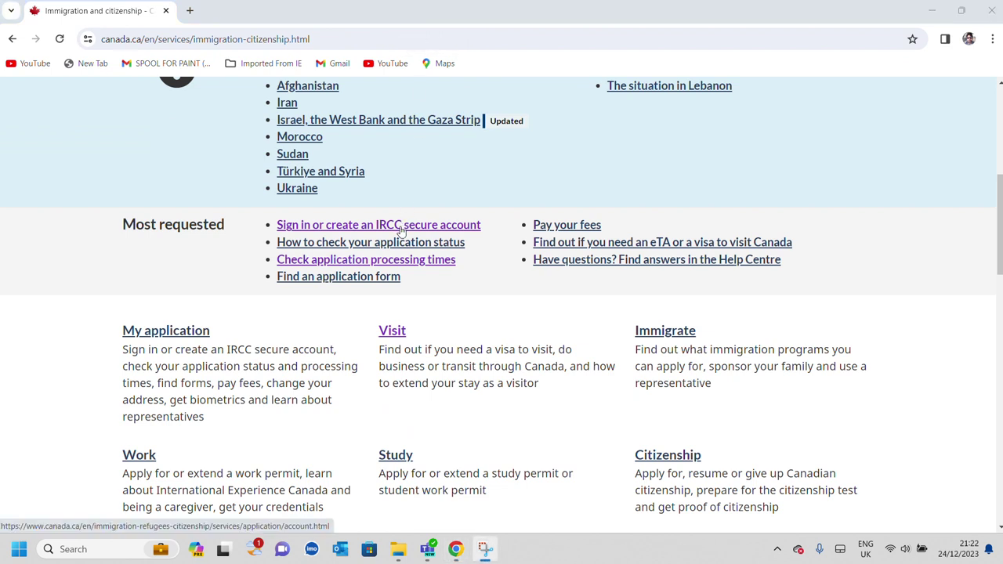
# Step: Open the 'Sign in or create an IRCC secure account' page and look over its contents
pyautogui.click(402, 227)
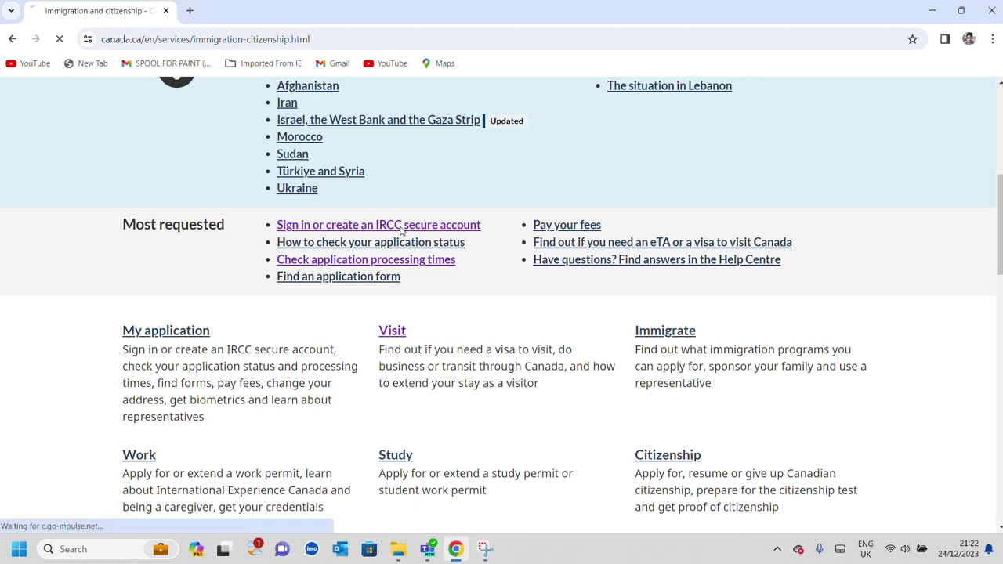
pyautogui.scroll(-3, 401, 232)
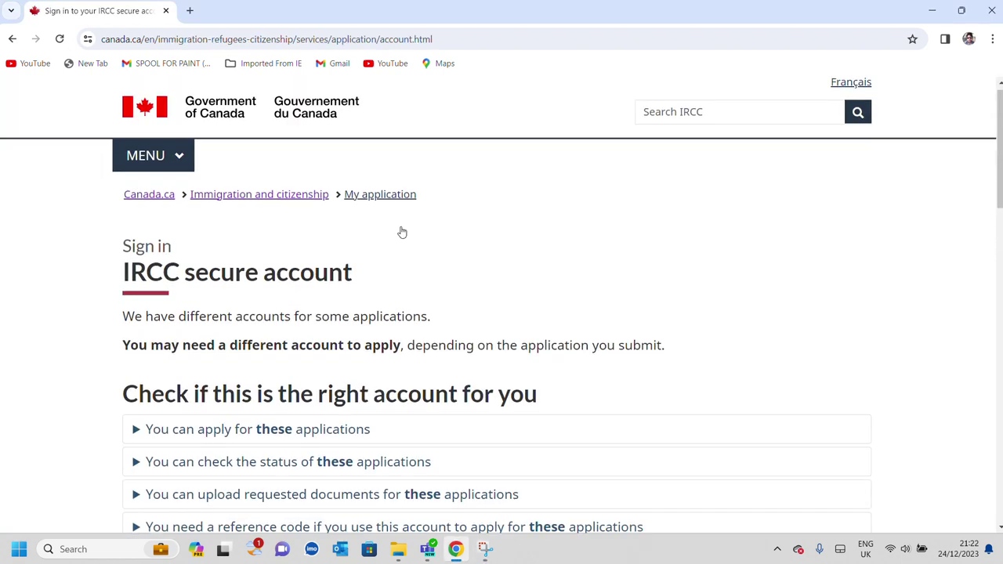
pyautogui.scroll(-3, 403, 232)
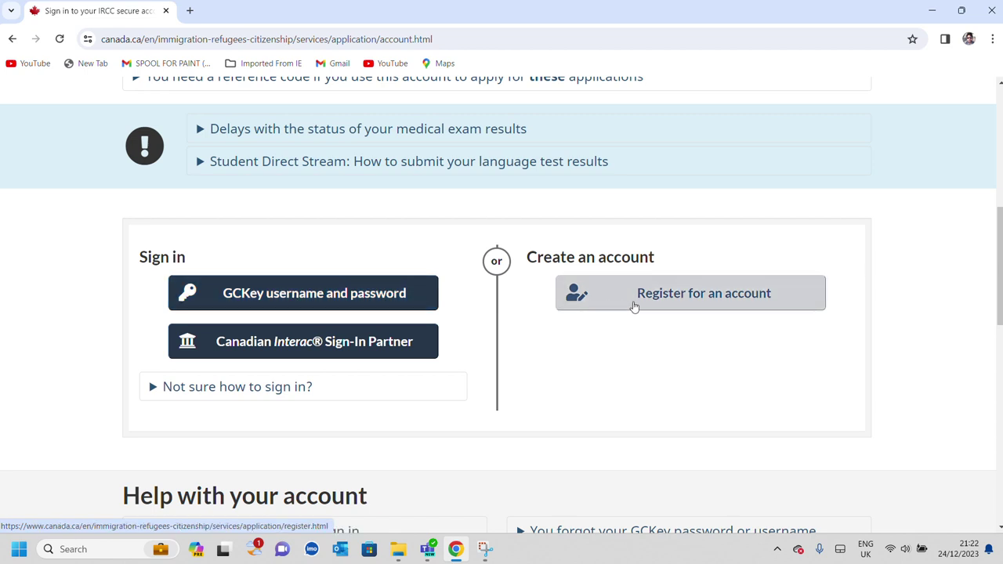
pyautogui.scroll(-3, 635, 306)
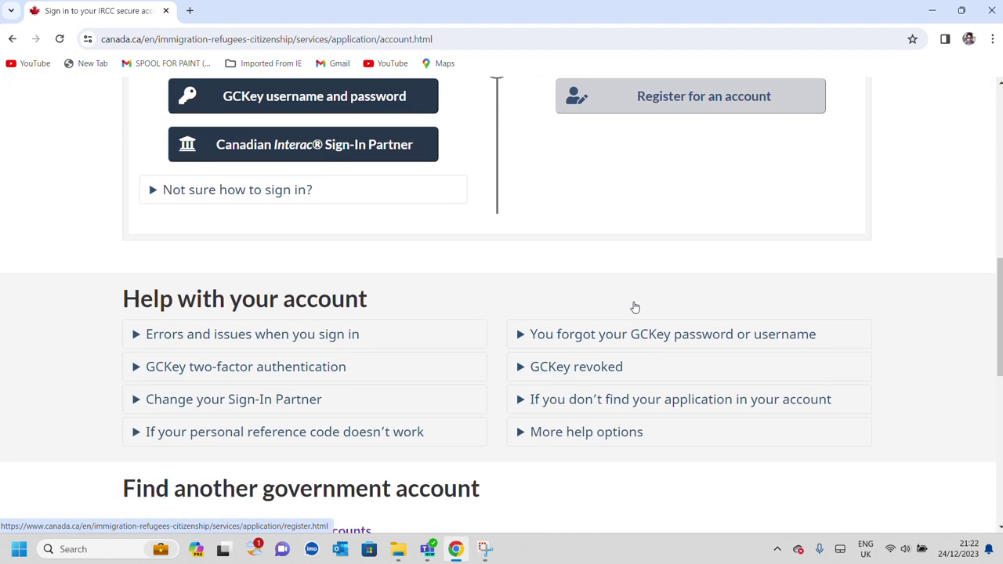
pyautogui.scroll(3, 635, 305)
# Step: Choose 'Register for an account' to view the GCKey and Interac Sign-in Partner options
pyautogui.click(635, 305)
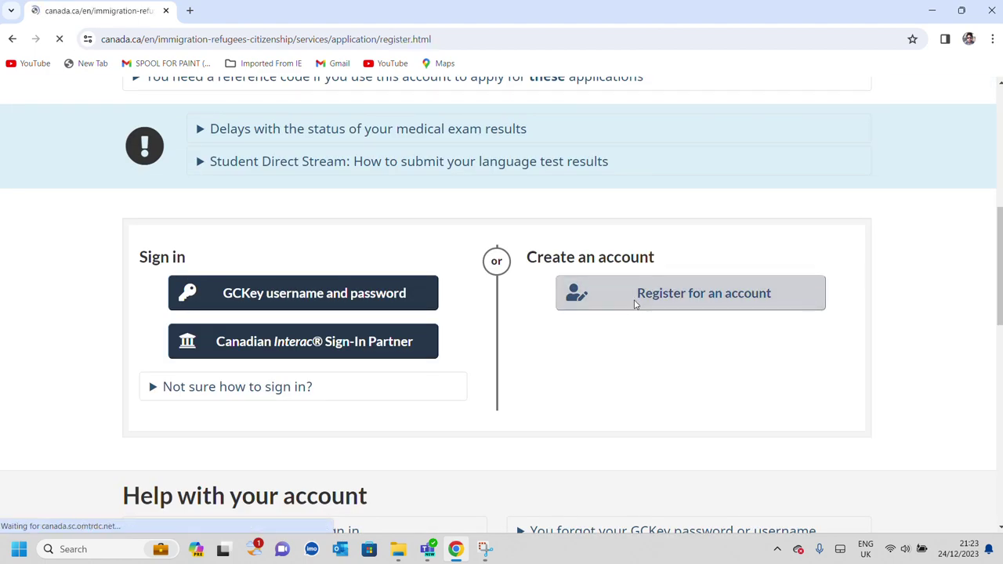
pyautogui.scroll(-5, 636, 305)
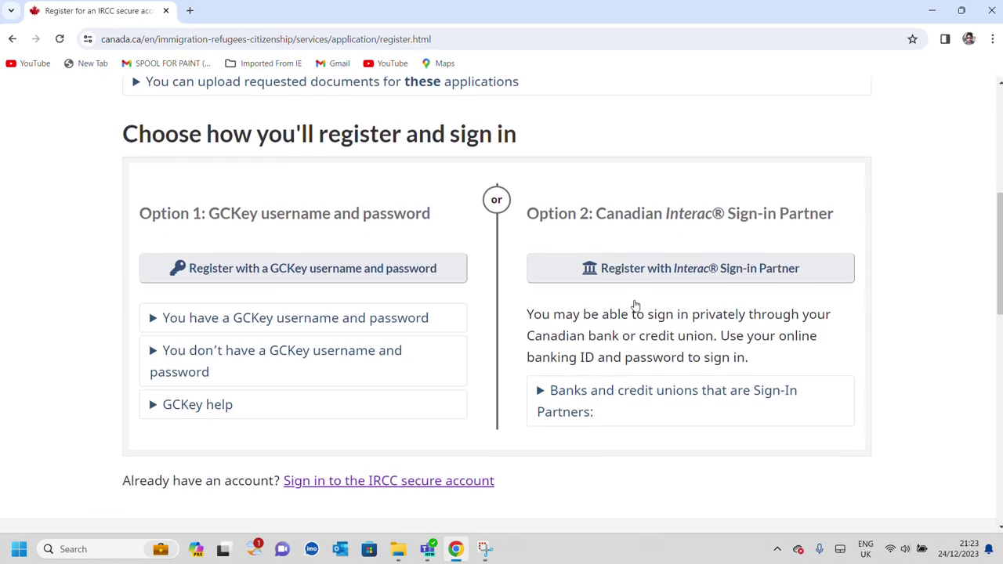
pyautogui.scroll(-2, 636, 306)
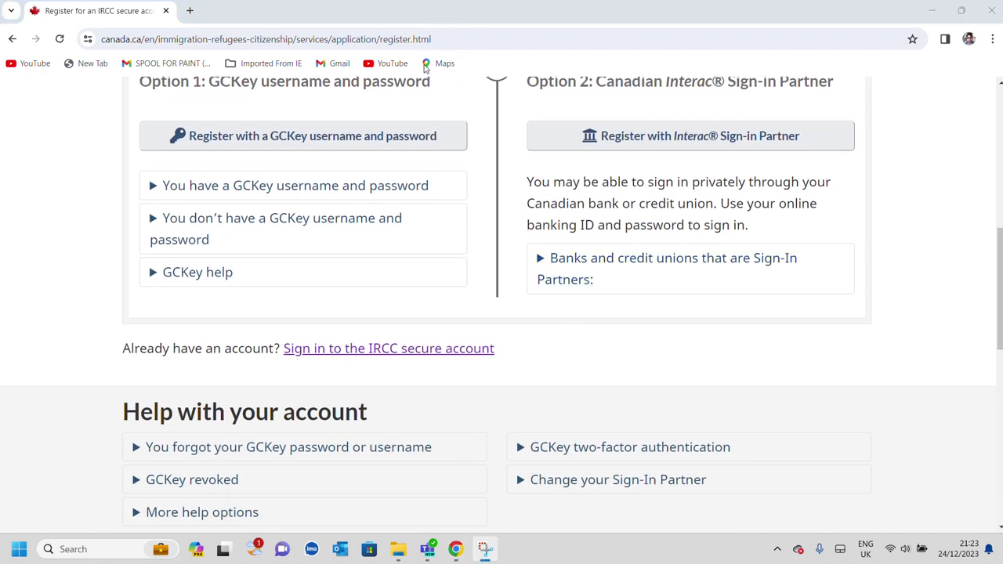
pyautogui.scroll(1, 395, 145)
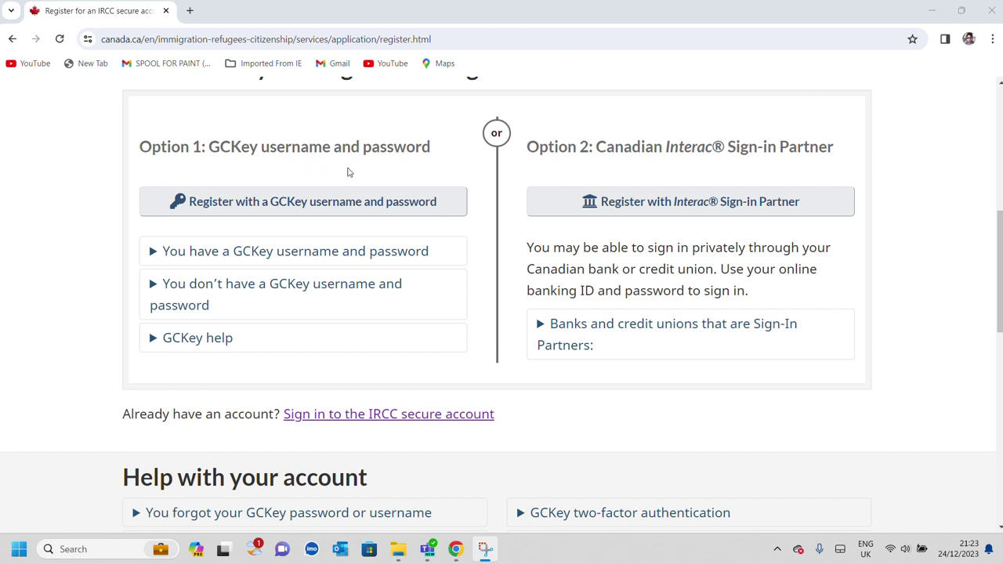
# Step: Pick GCKey username and password registration and Sign Up to reach the Terms and Conditions
pyautogui.click(346, 209)
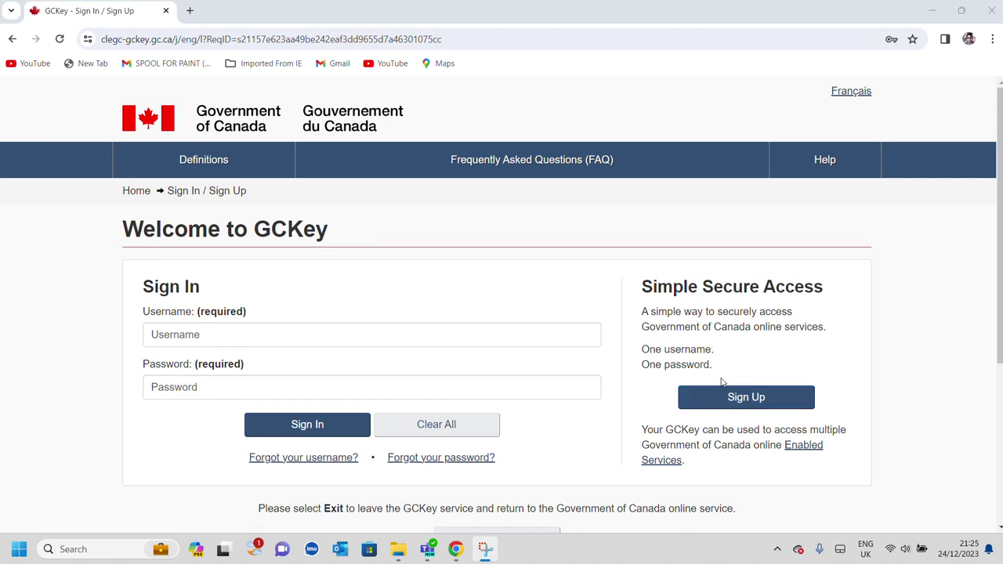
pyautogui.click(733, 399)
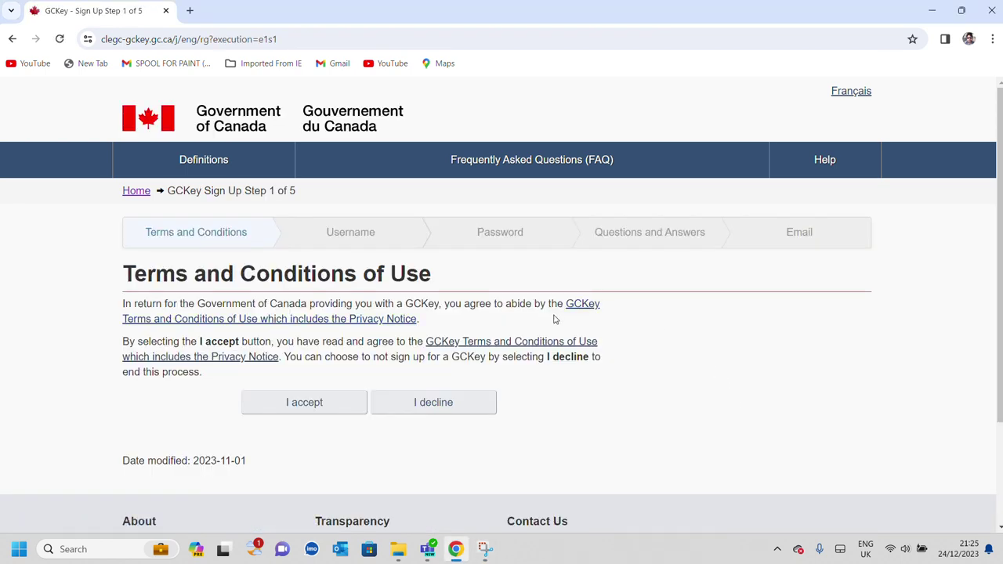
pyautogui.scroll(-3, 553, 318)
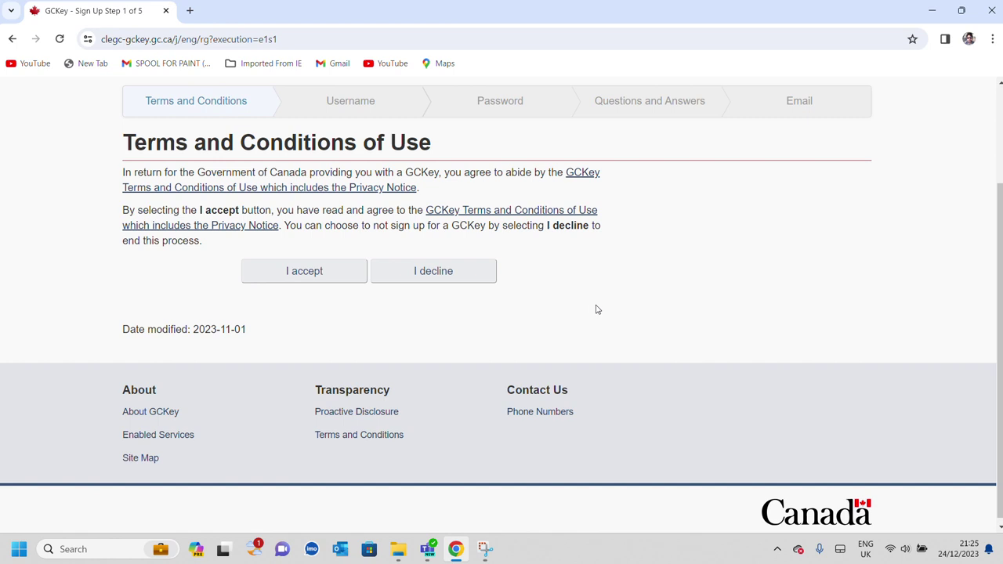
# Step: Accept the GCKey Terms and Conditions of Use
pyautogui.click(319, 277)
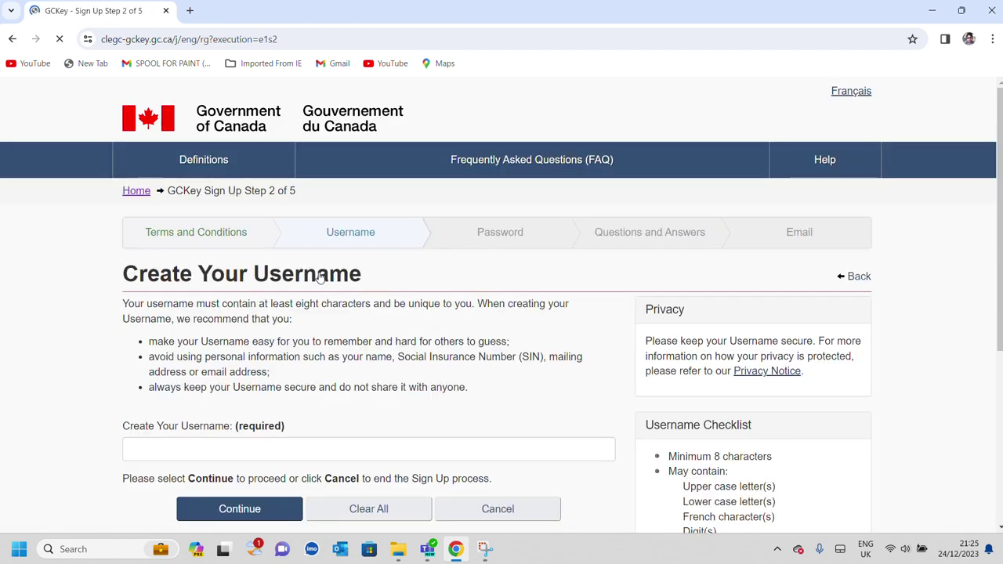
pyautogui.scroll(-3, 319, 277)
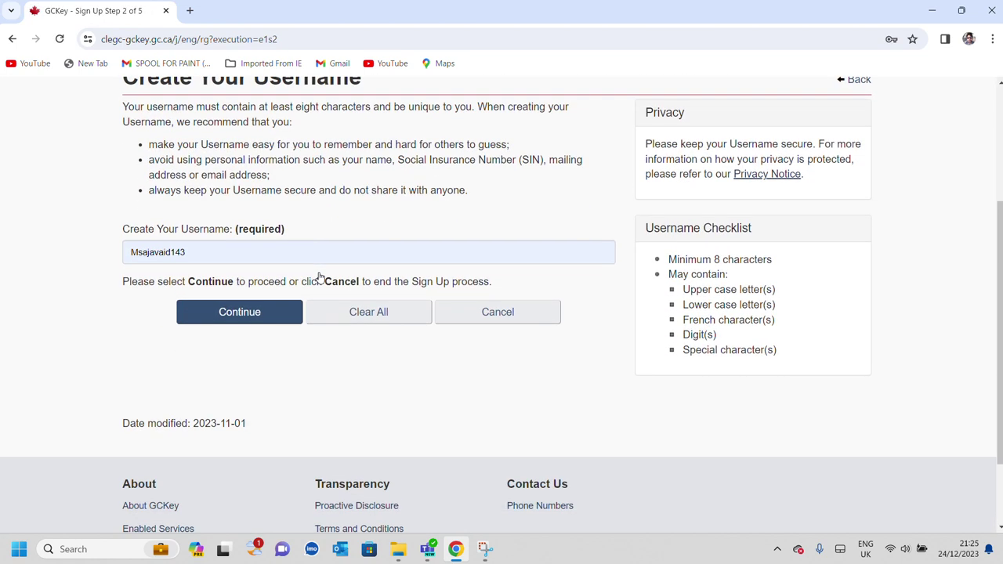
pyautogui.scroll(-1, 319, 277)
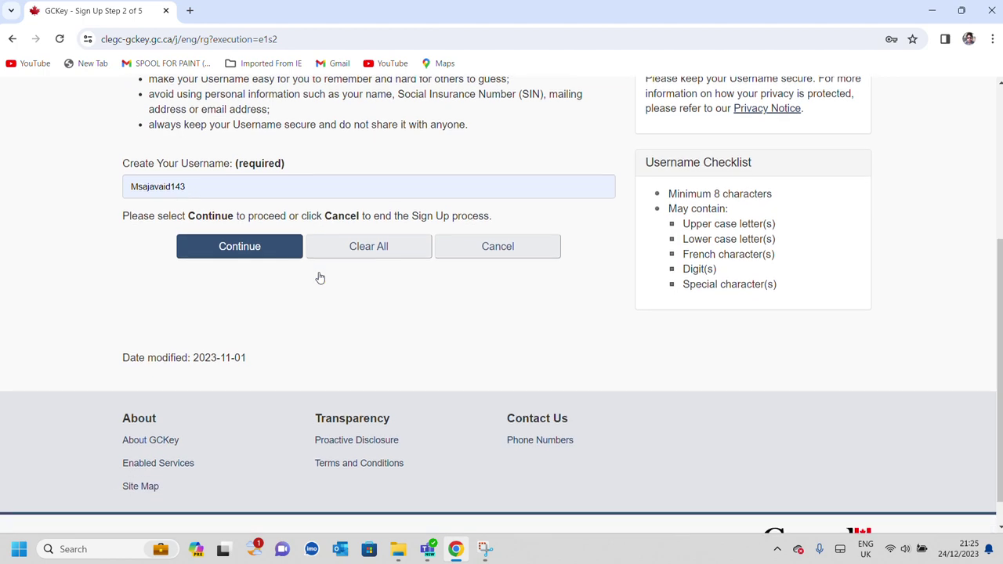
pyautogui.scroll(3, 319, 276)
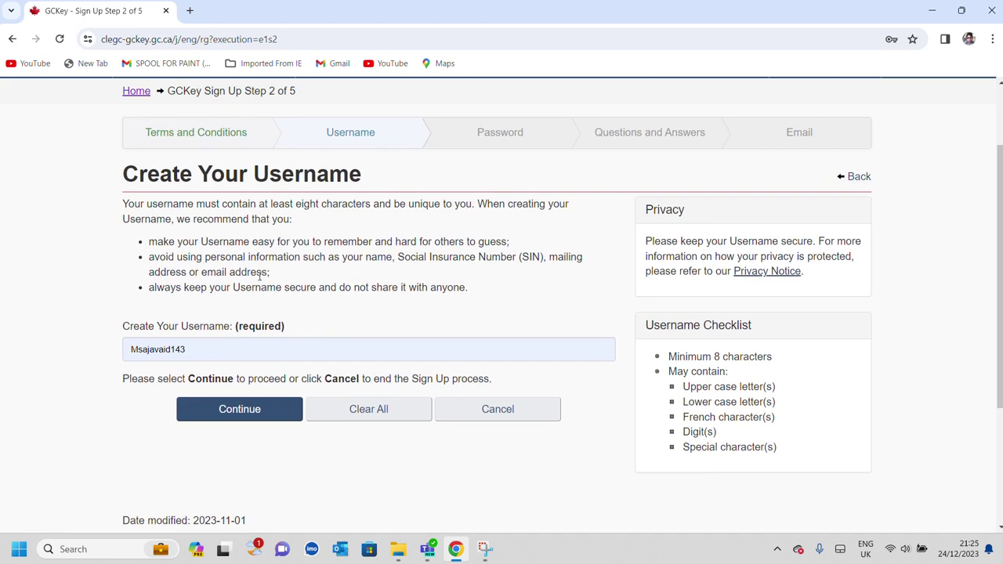
# Step: Replace the autofilled username with a new one ending in 12345
pyautogui.click(266, 350)
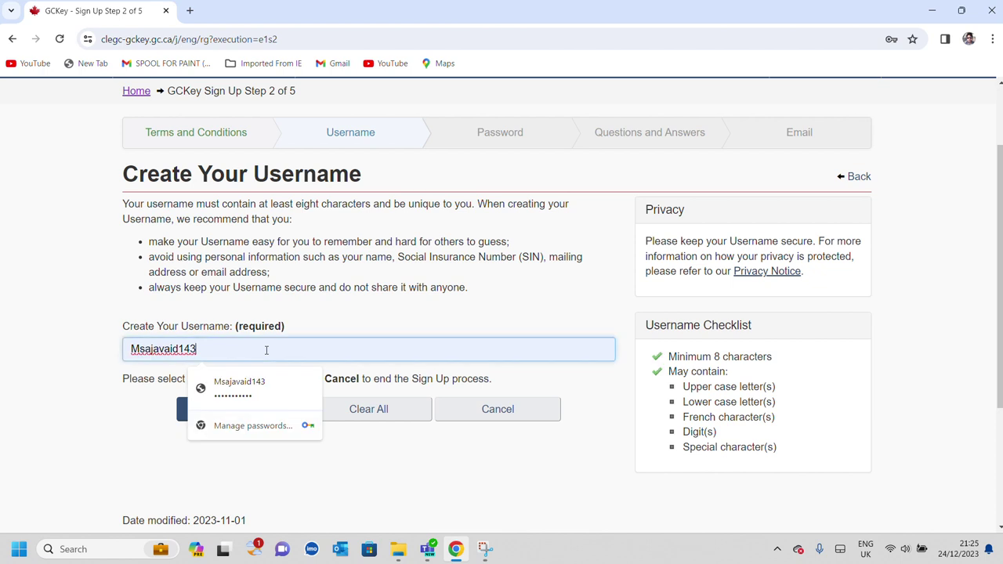
pyautogui.press('BackSpace')
pyautogui.press('BackSpace')
pyautogui.press('BackSpace')
pyautogui.press('BackSpace')
pyautogui.press('BackSpace')
pyautogui.press('BackSpace')
pyautogui.press('BackSpace')
pyautogui.press('BackSpace')
pyautogui.press('BackSpace')
pyautogui.press('BackSpace')
pyautogui.press('BackSpace')
pyautogui.press('BackSpace')
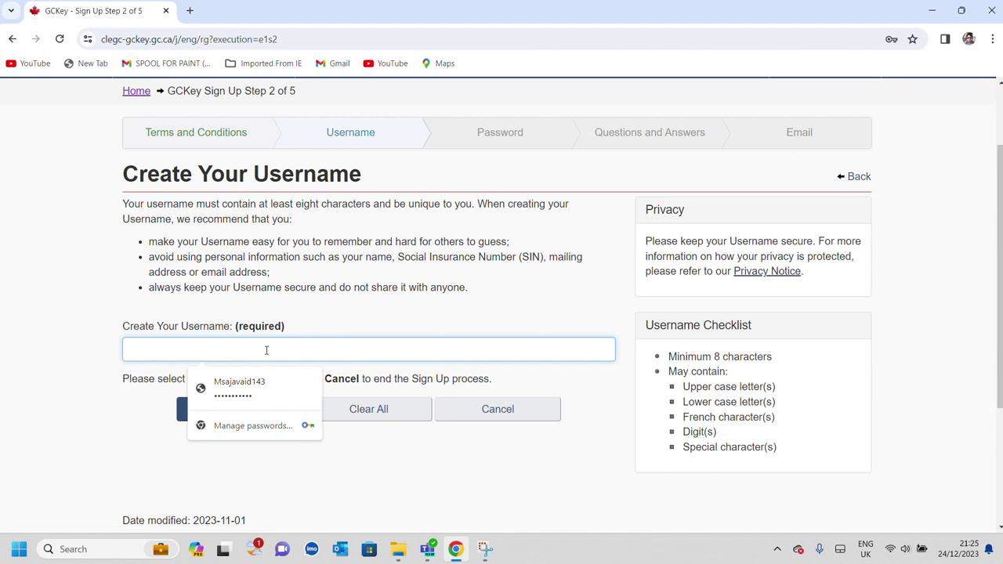
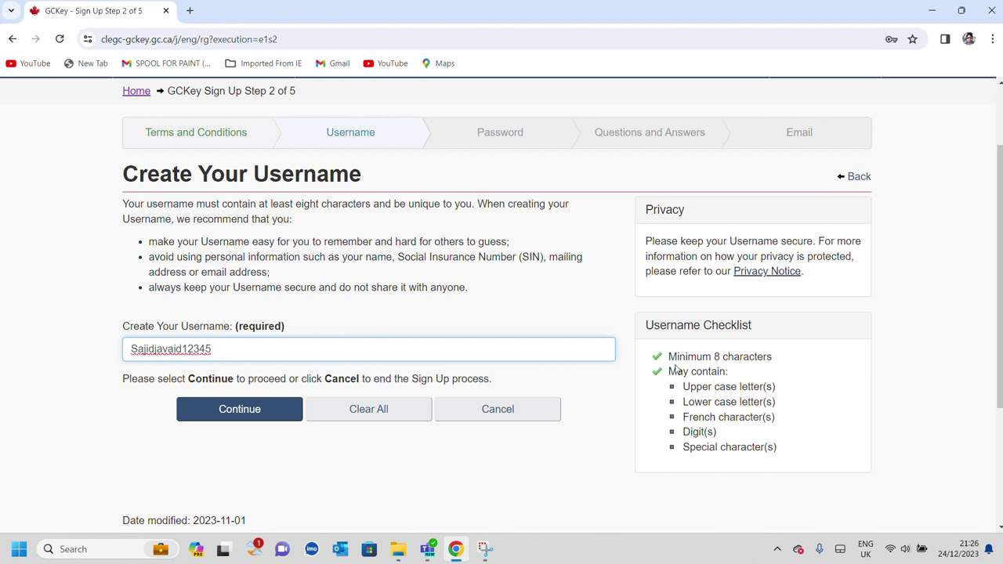
# Step: Fix the username's typos until it meets the eight-character rule, then submit it
pyautogui.moveTo(657, 361)
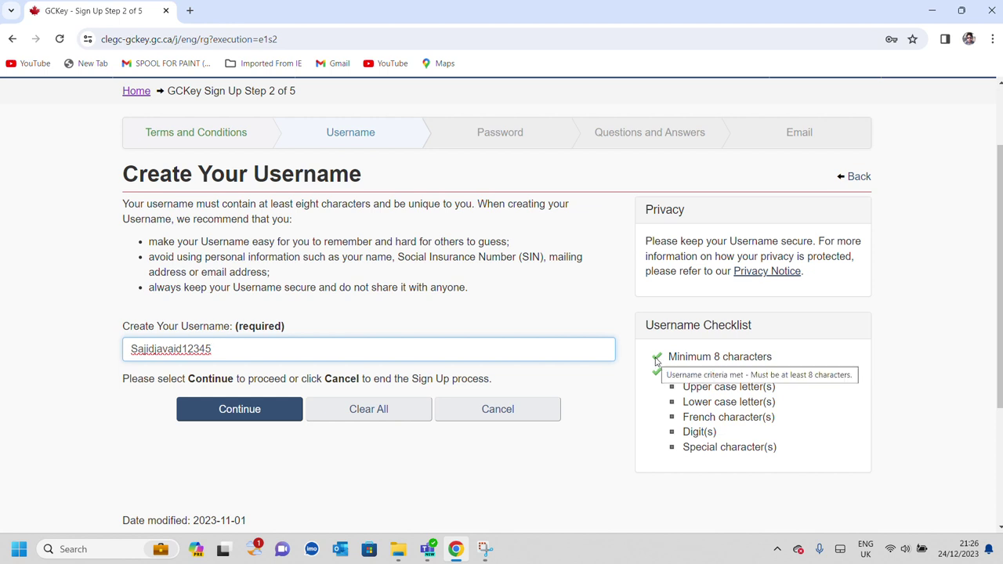
pyautogui.press('BackSpace')
pyautogui.press('BackSpace')
pyautogui.press('BackSpace')
pyautogui.press('BackSpace')
pyautogui.press('BackSpace')
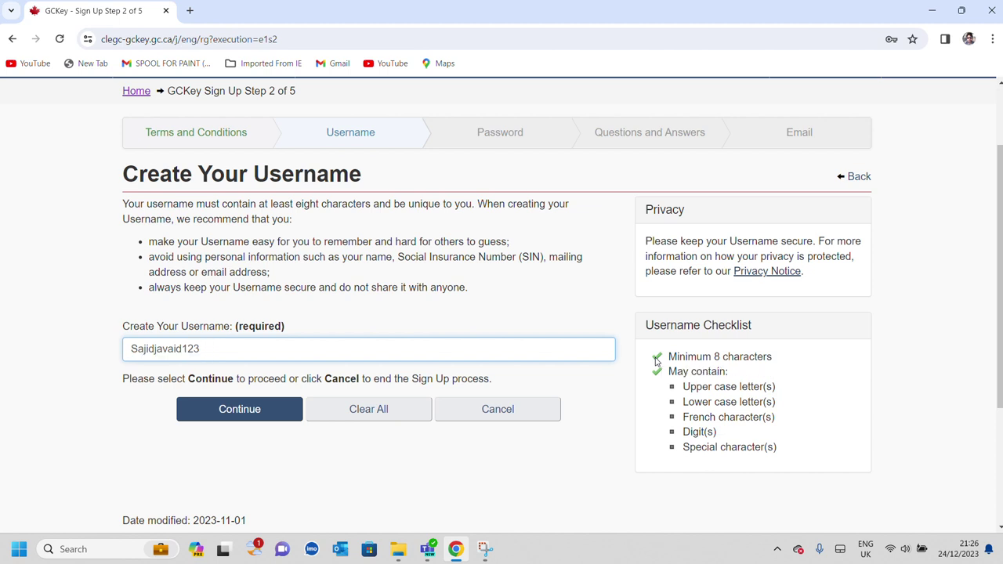
pyautogui.press('BackSpace')
pyautogui.press('BackSpace')
pyautogui.press('BackSpace')
pyautogui.press('BackSpace')
pyautogui.write('avau')
pyautogui.press('BackSpace')
pyautogui.write('id12345')
pyautogui.click(253, 415)
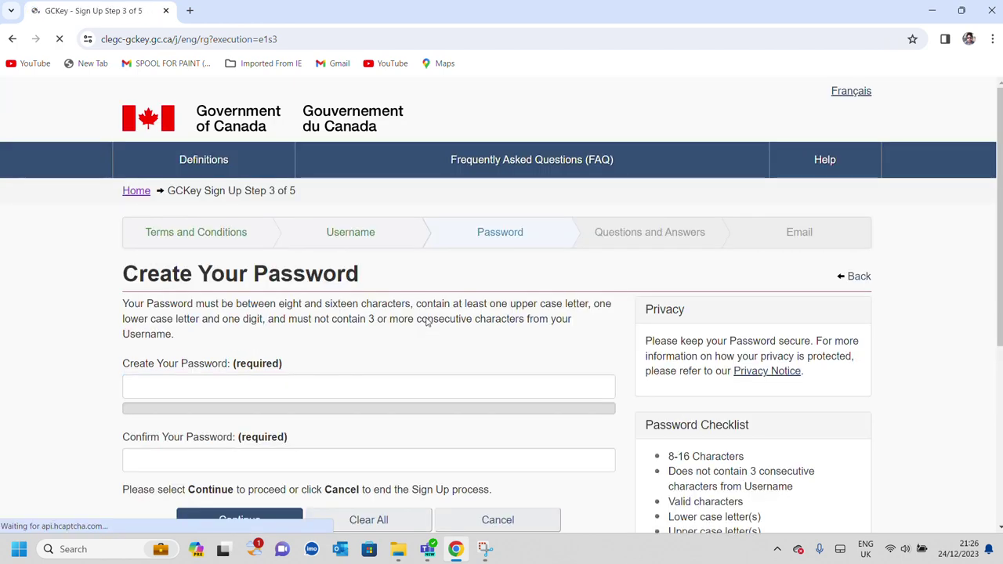
# Step: Type a first password attempt in the Create Your Password field
pyautogui.scroll(-2, 427, 322)
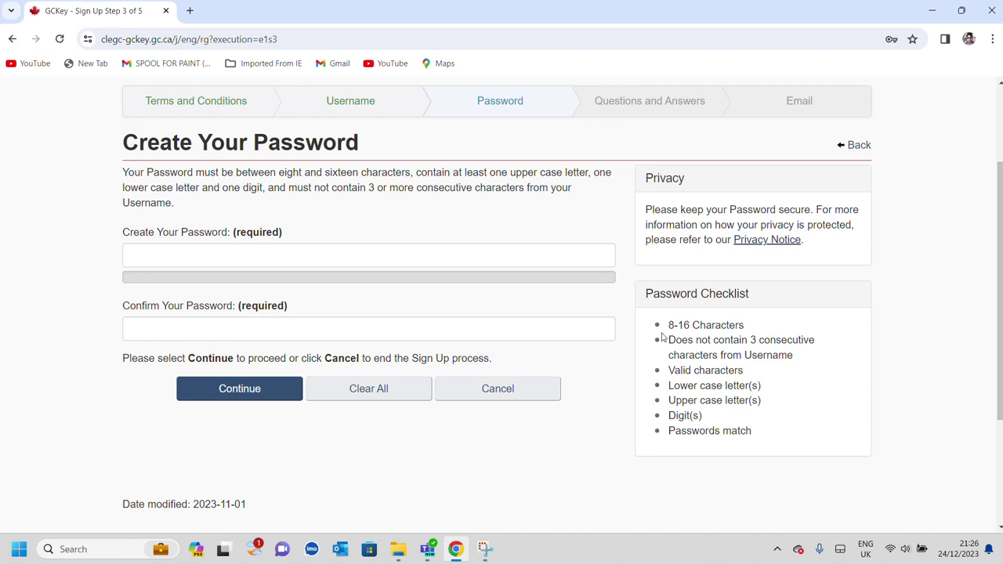
pyautogui.click(327, 258)
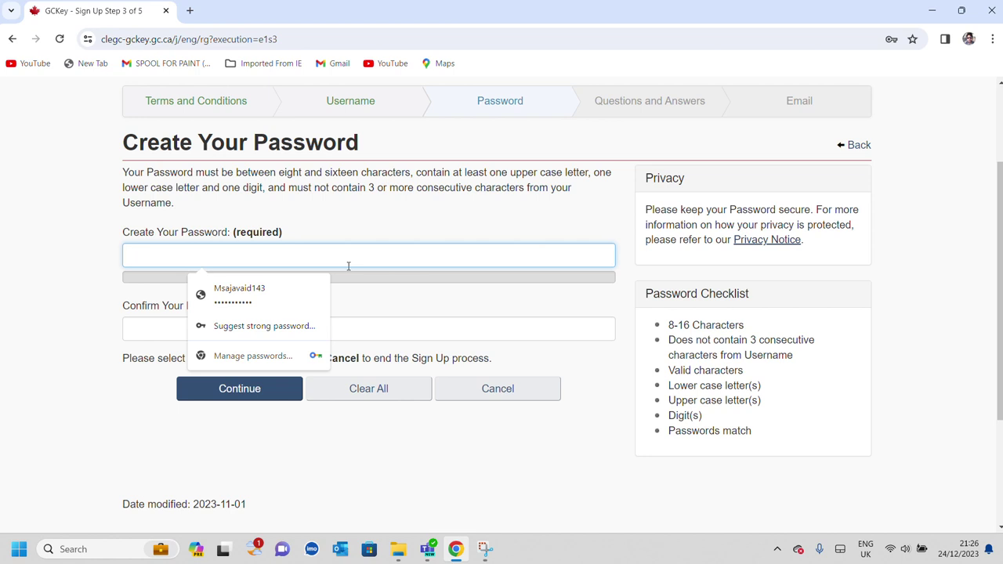
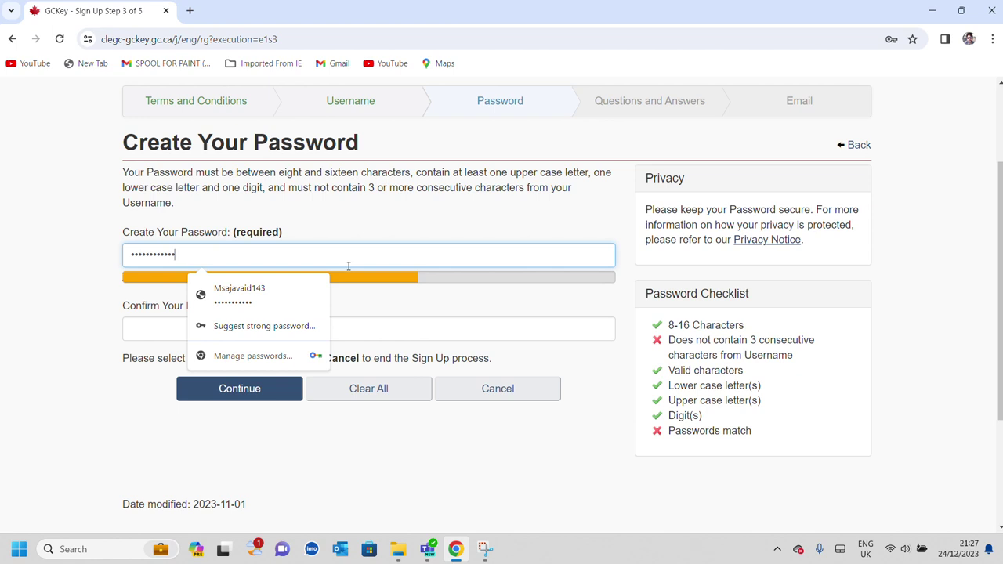
# Step: Dismiss saved-password suggestions and retype a new password rated Medium strength
pyautogui.moveTo(790, 355)
pyautogui.press('Escape')
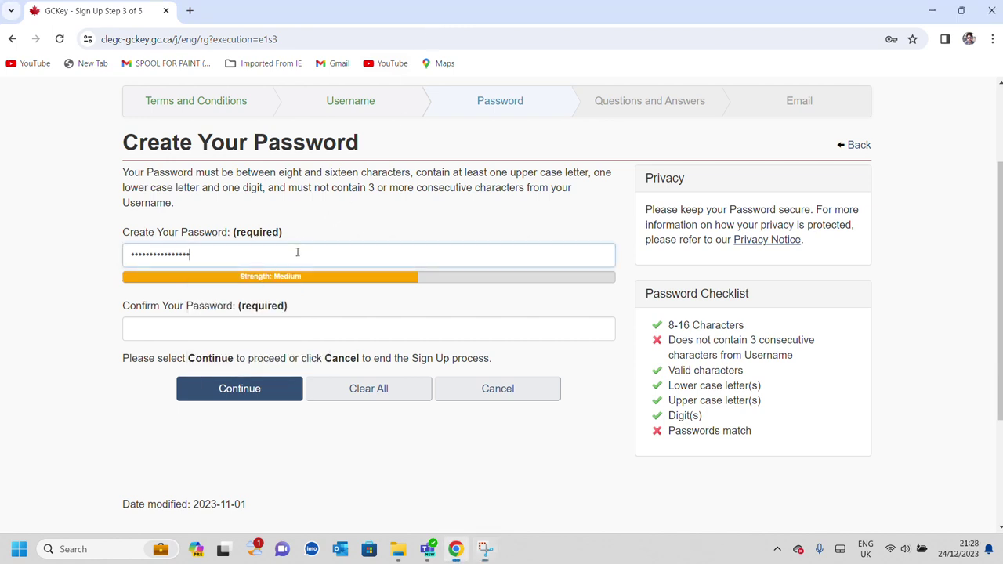
pyautogui.press('BackSpace')
pyautogui.press('BackSpace')
pyautogui.press('BackSpace')
pyautogui.press('BackSpace')
pyautogui.press('BackSpace')
pyautogui.press('BackSpace')
pyautogui.press('BackSpace')
pyautogui.press('BackSpace')
pyautogui.press('BackSpace')
pyautogui.press('BackSpace')
pyautogui.press('BackSpace')
pyautogui.press('BackSpace')
pyautogui.press('BackSpace')
pyautogui.press('BackSpace')
pyautogui.press('BackSpace')
pyautogui.press('BackSpace')
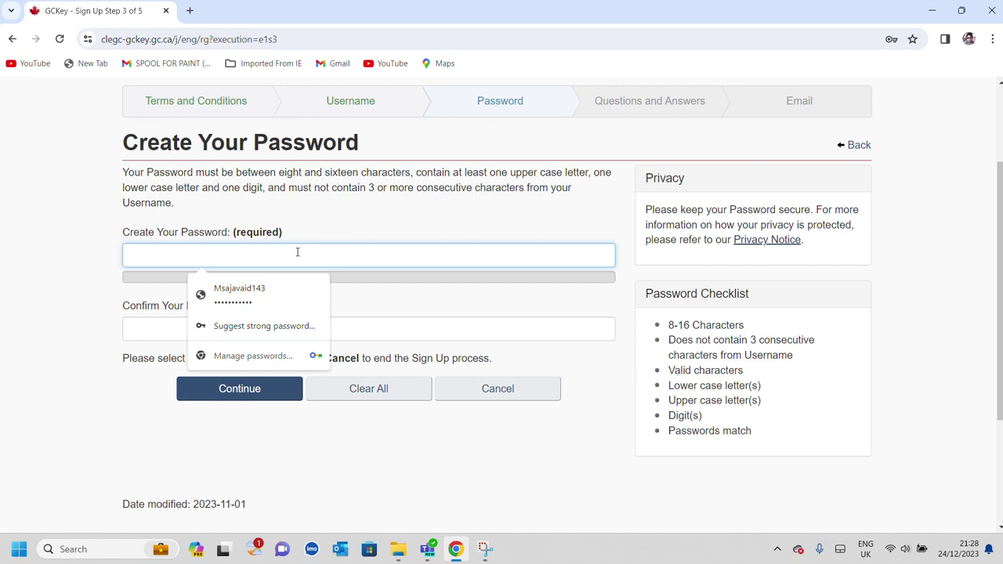
pyautogui.write('••••••')
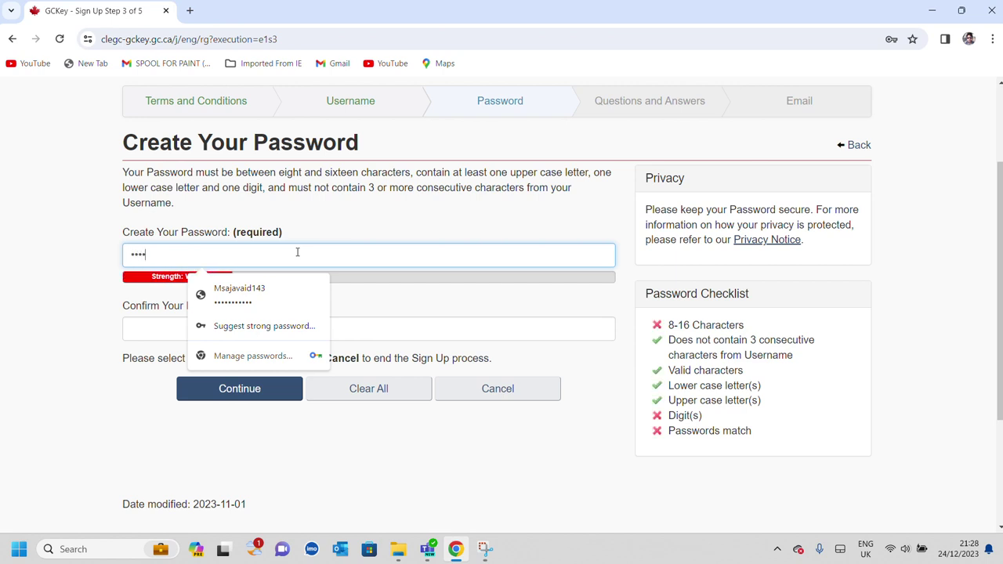
pyautogui.write('•••••')
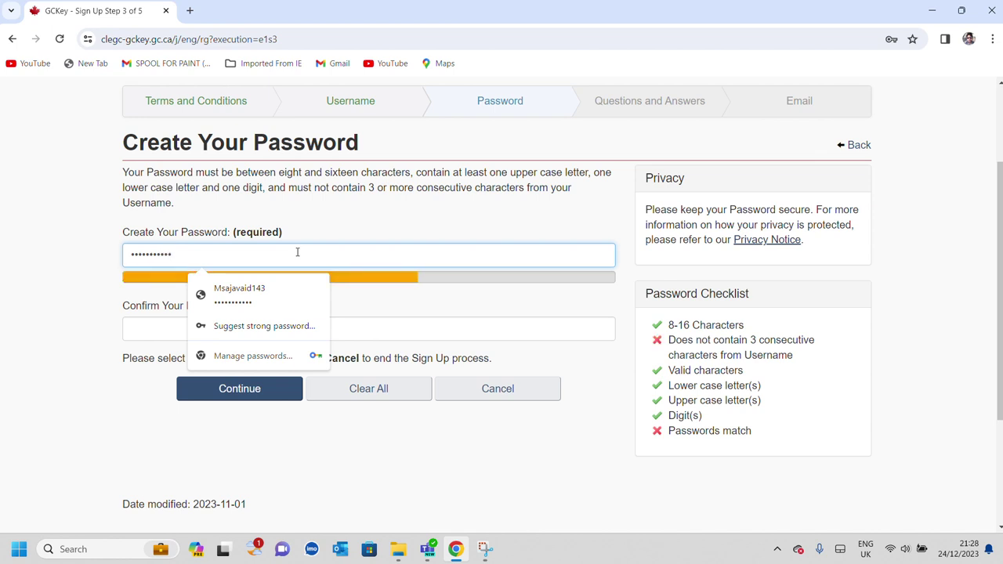
pyautogui.write('•')
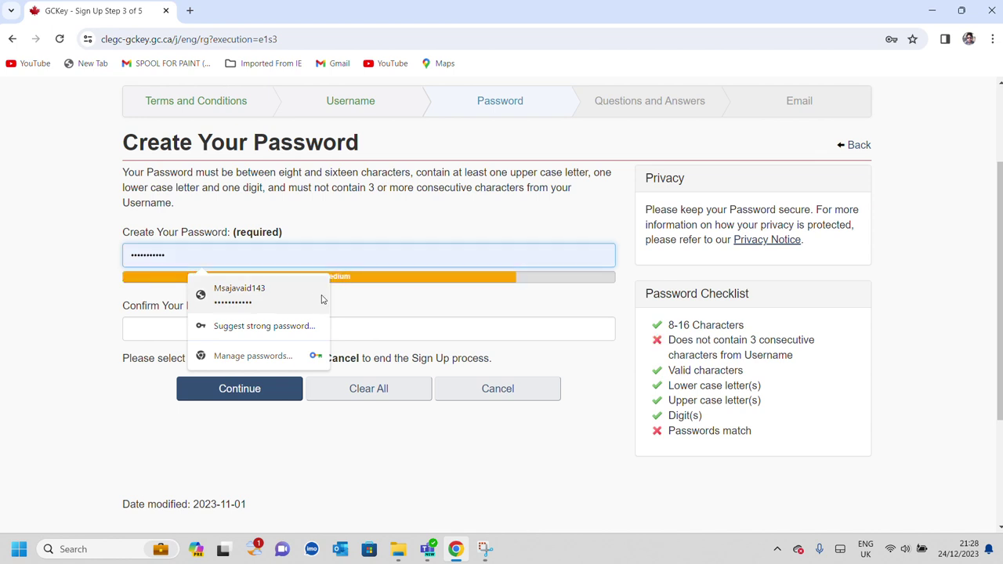
pyautogui.click(358, 328)
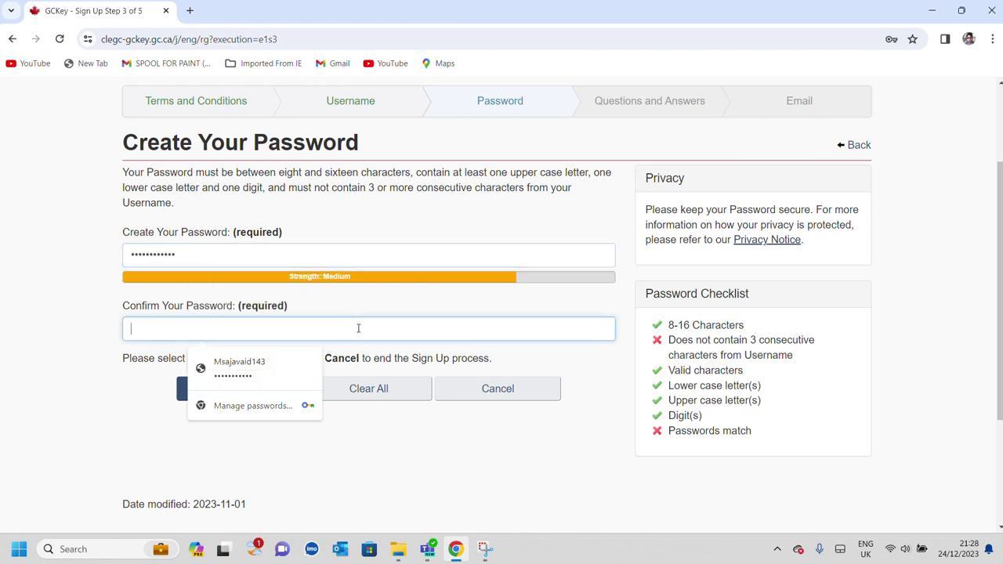
# Step: Retype the password in Confirm Your Password until every checklist item, including Passwords match, is green
pyautogui.write('•••••••')
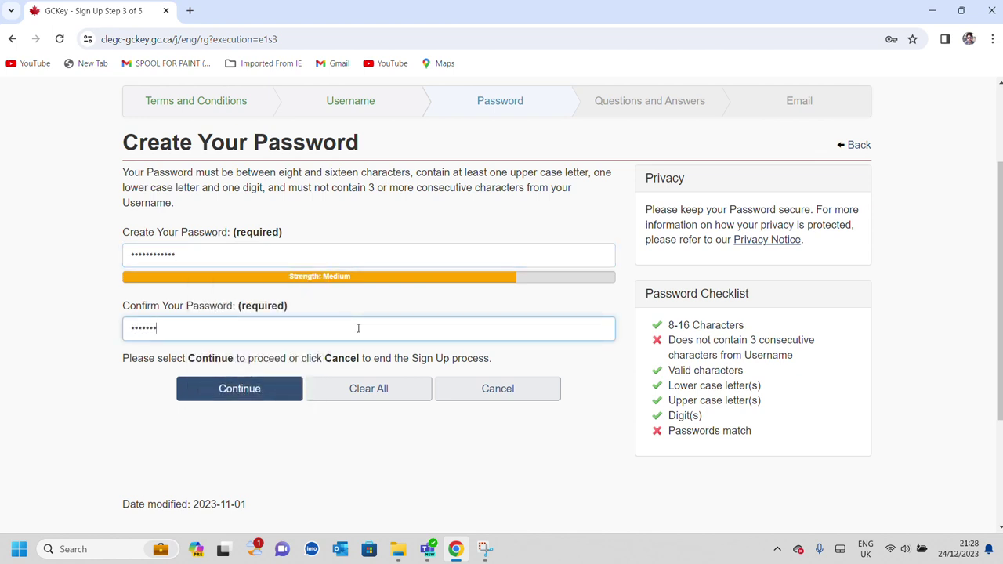
pyautogui.write('••••')
pyautogui.press('super+shift+s')
pyautogui.click(327, 326)
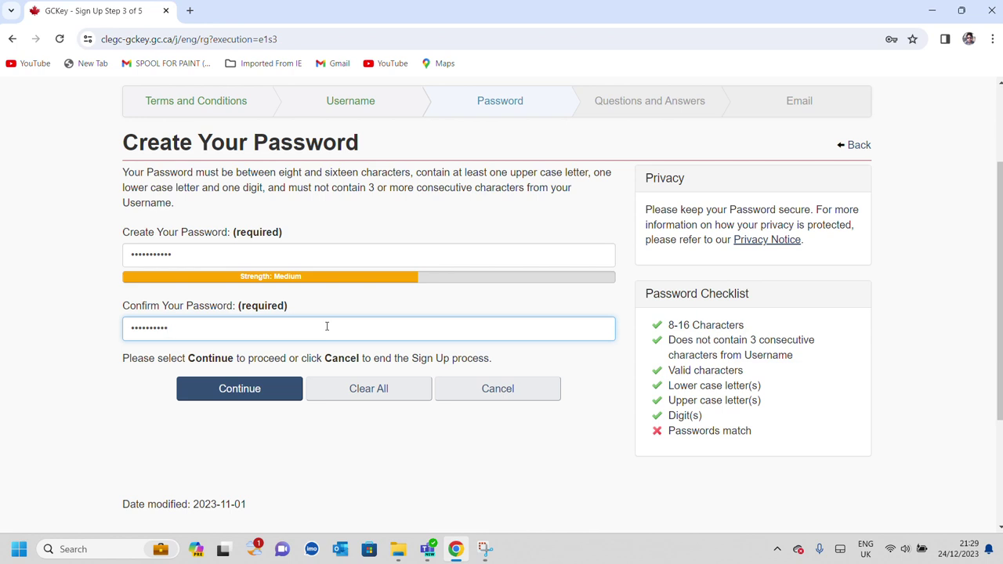
pyautogui.press('BackSpace')
pyautogui.press('BackSpace')
pyautogui.press('BackSpace')
pyautogui.press('BackSpace')
pyautogui.press('BackSpace')
pyautogui.press('BackSpace')
pyautogui.press('BackSpace')
pyautogui.press('BackSpace')
pyautogui.press('BackSpace')
pyautogui.press('BackSpace')
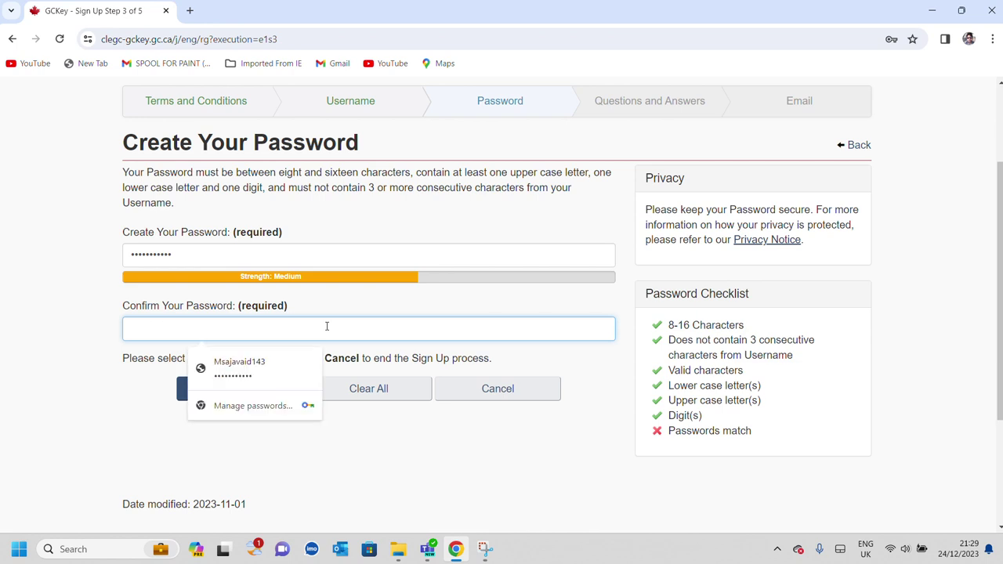
pyautogui.write('••')
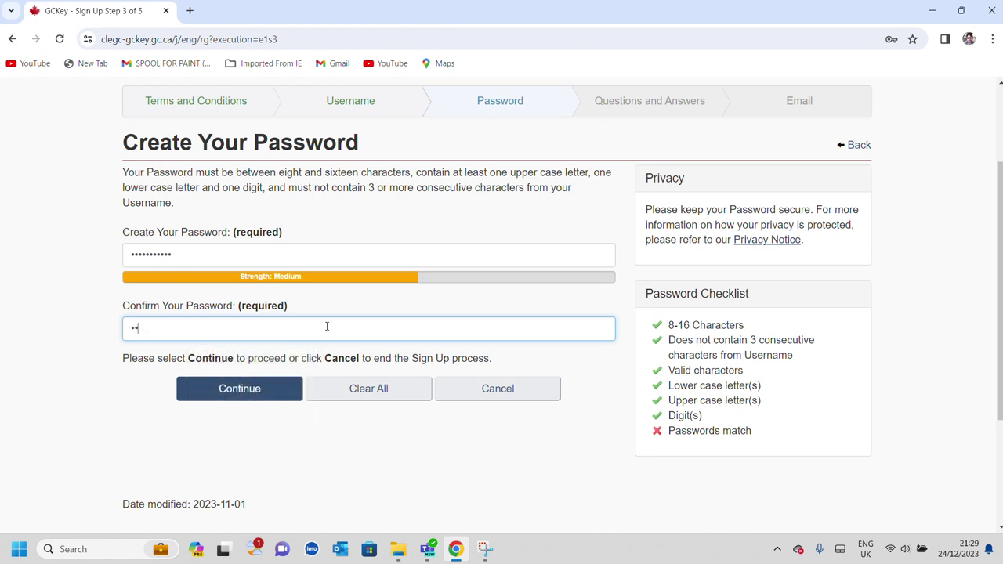
pyautogui.write('••••••••')
pyautogui.click(436, 20)
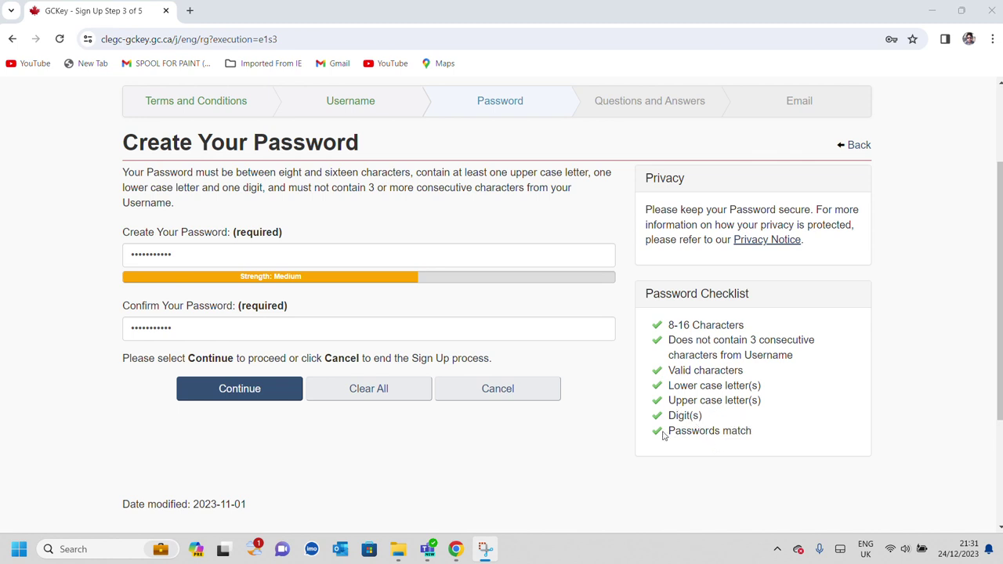
pyautogui.click(245, 389)
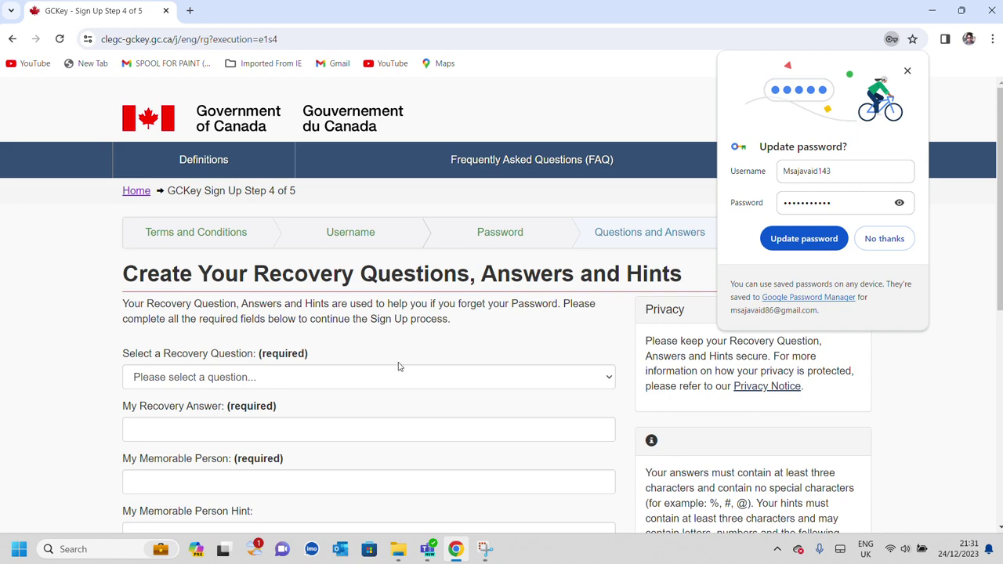
pyautogui.click(898, 241)
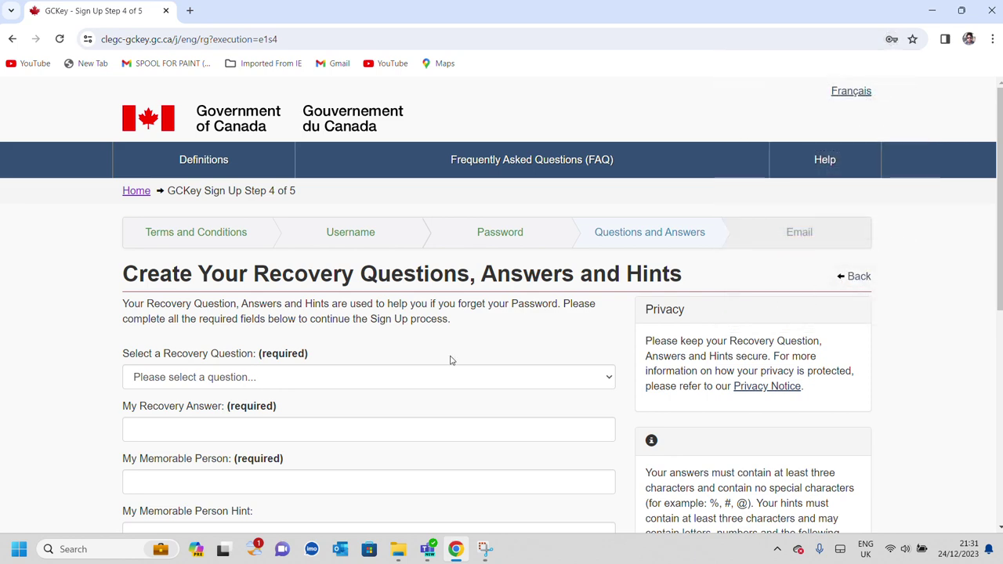
pyautogui.scroll(-2, 276, 379)
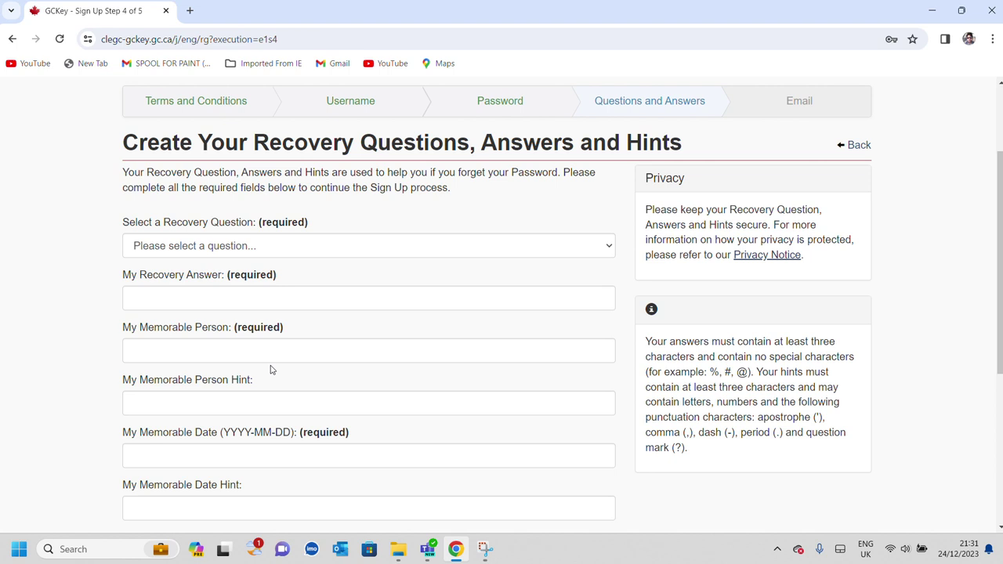
pyautogui.scroll(-2, 271, 369)
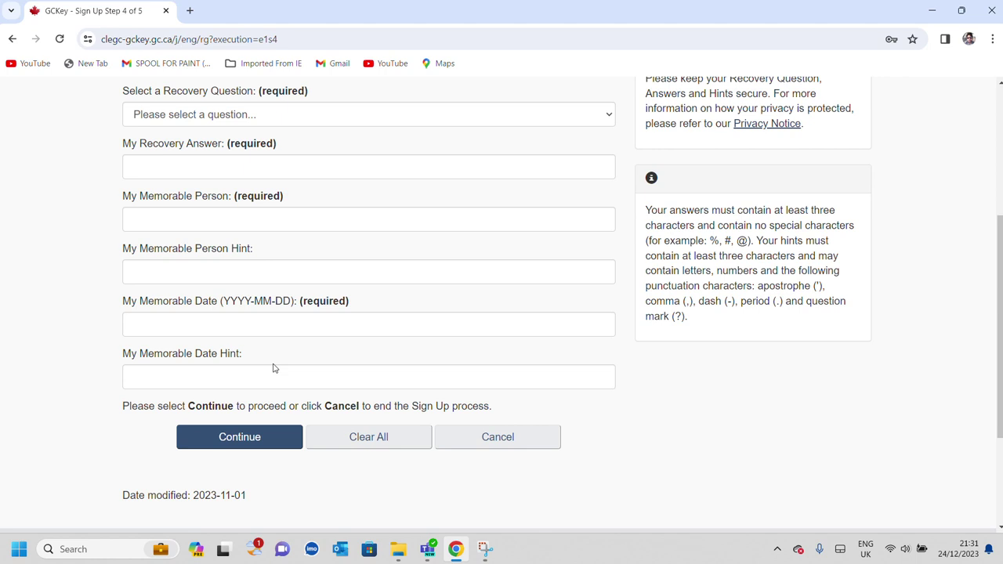
pyautogui.scroll(1, 273, 368)
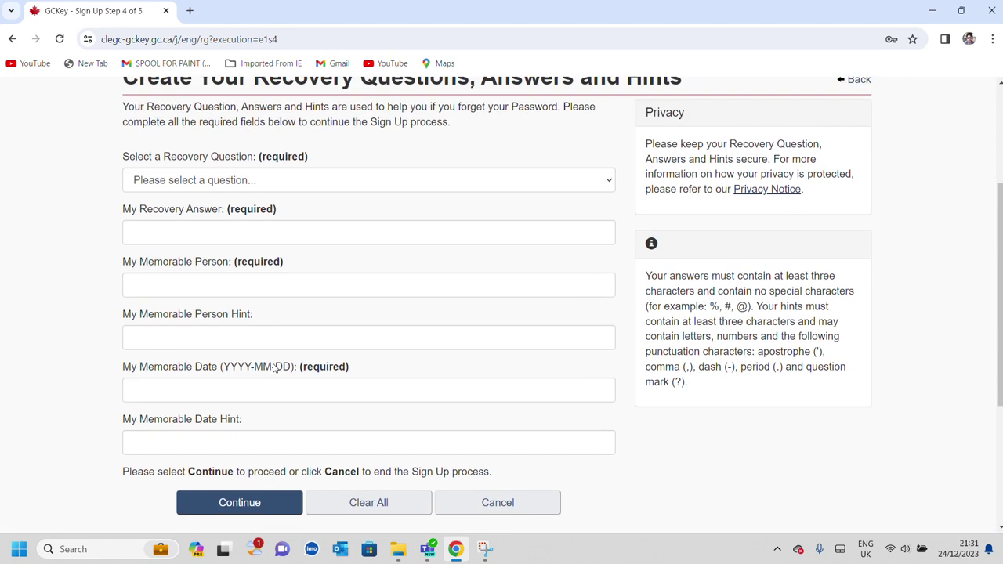
pyautogui.scroll(1, 273, 368)
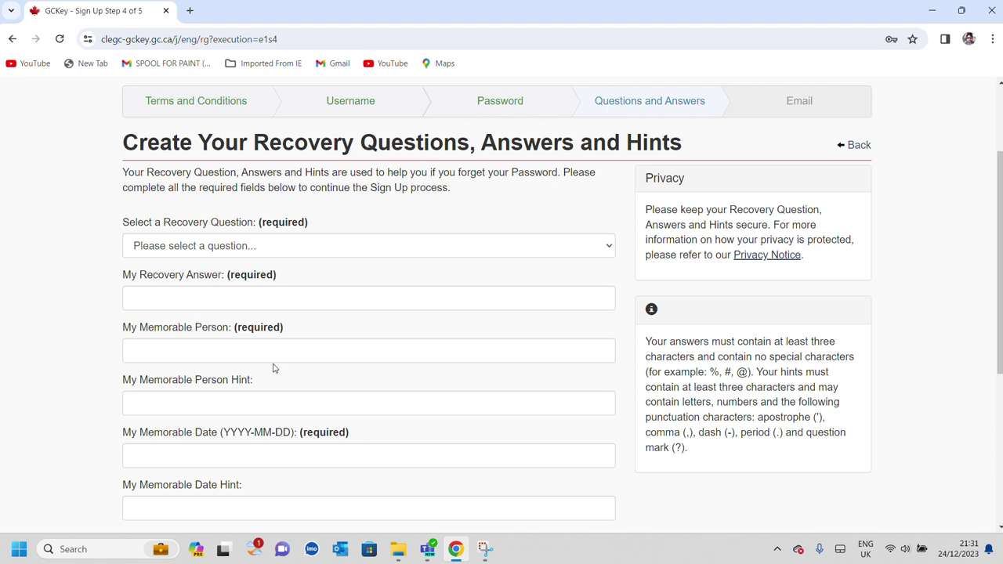
pyautogui.scroll(-1, 273, 368)
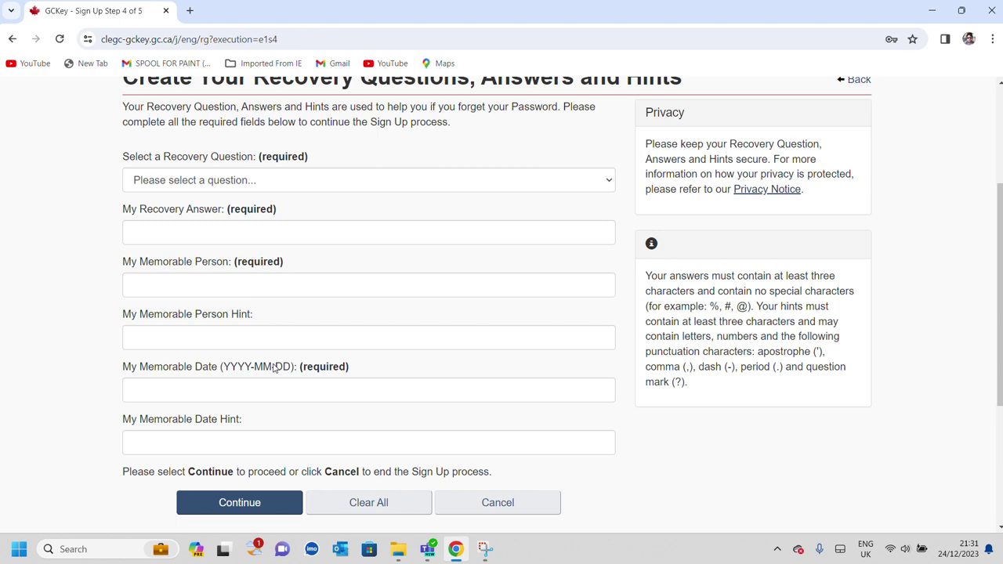
pyautogui.scroll(-1, 273, 367)
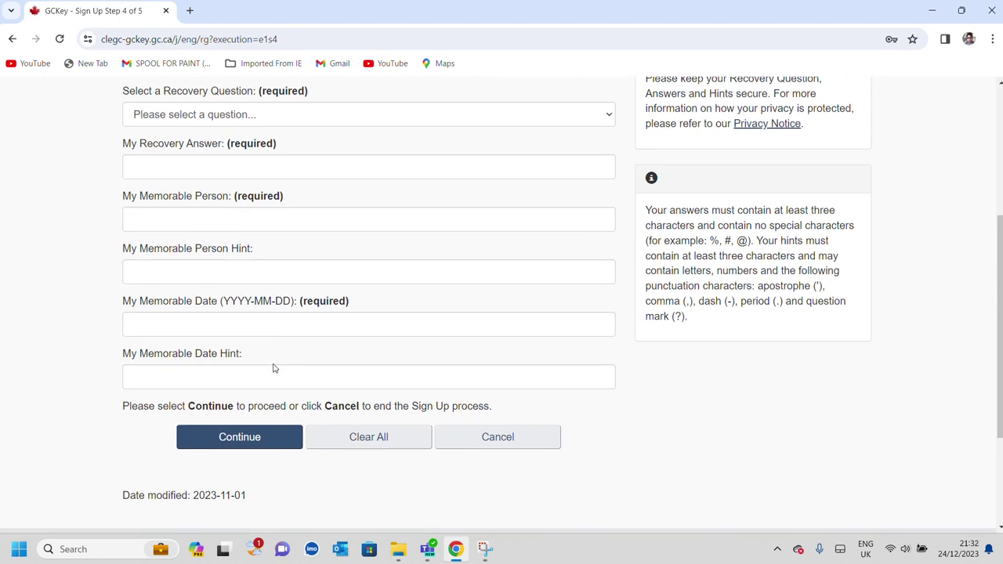
pyautogui.scroll(3, 273, 368)
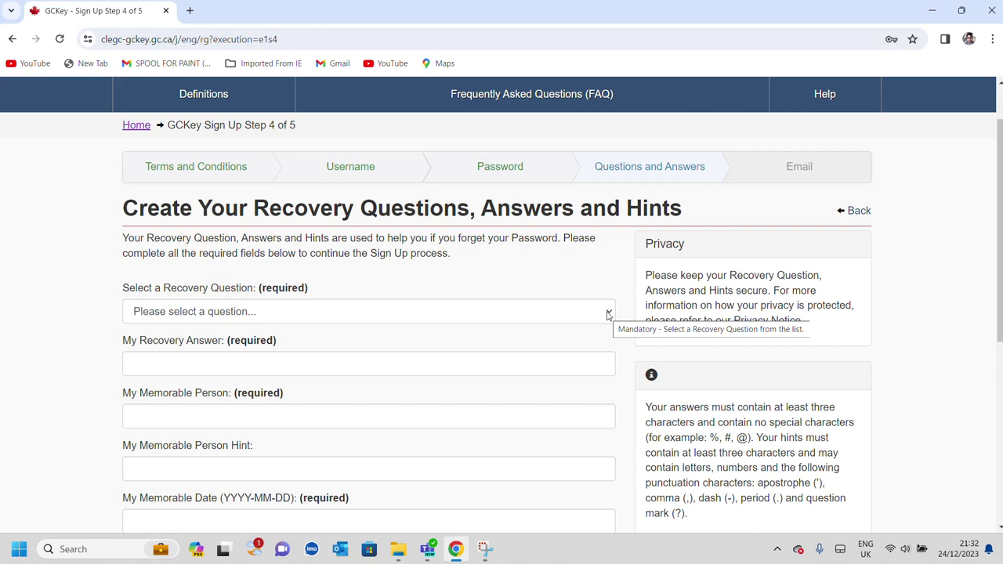
# Step: Choose 'What was the name of my first love?' as the recovery question
pyautogui.click(607, 314)
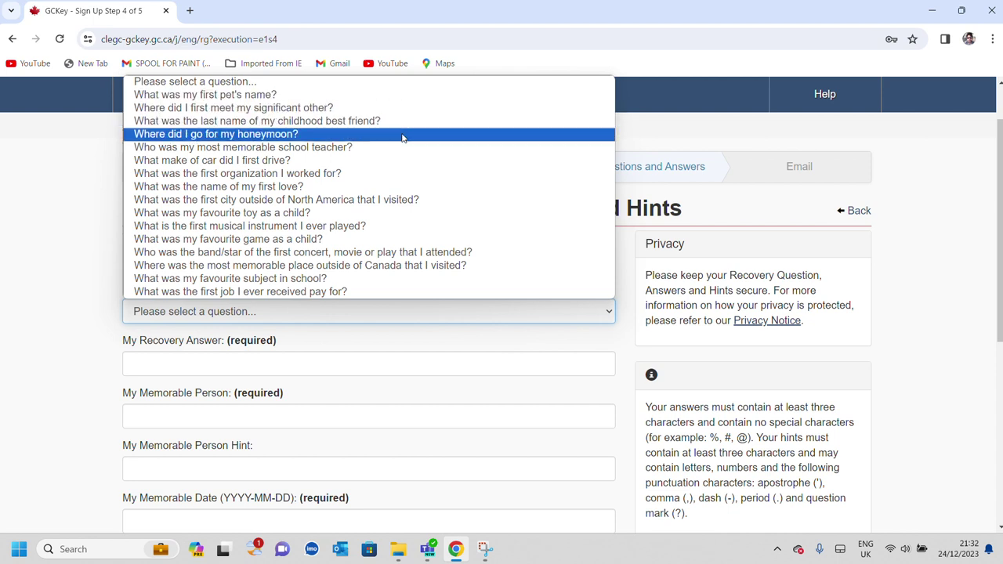
pyautogui.click(400, 187)
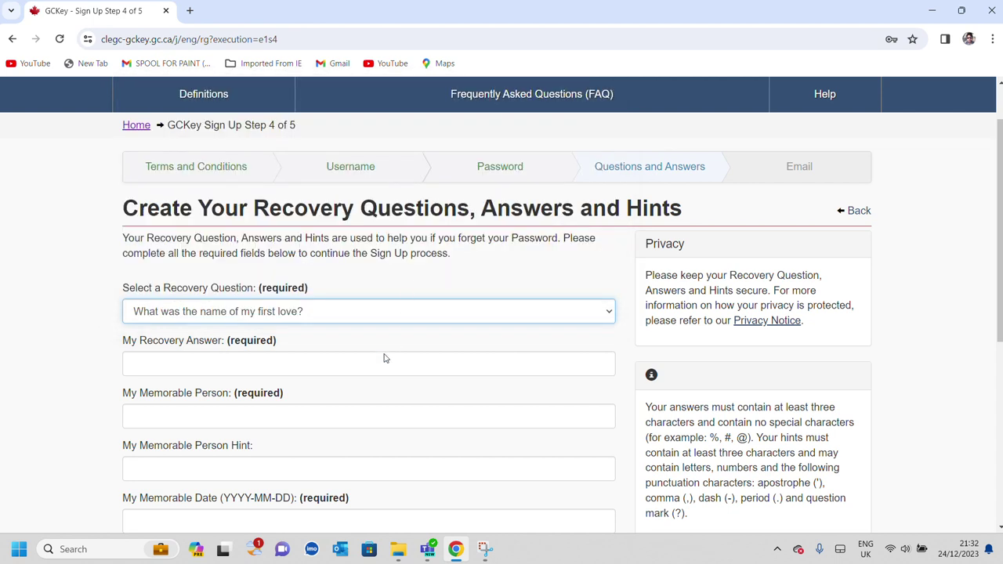
pyautogui.click(336, 361)
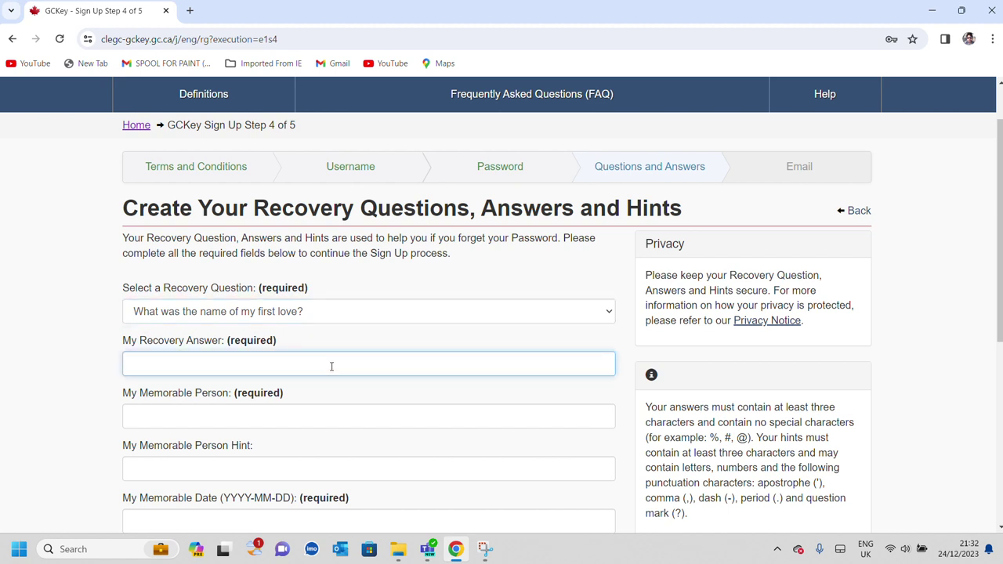
# Step: Enter the recovery answer, the memorable person's name, and its hint
pyautogui.click(480, 414)
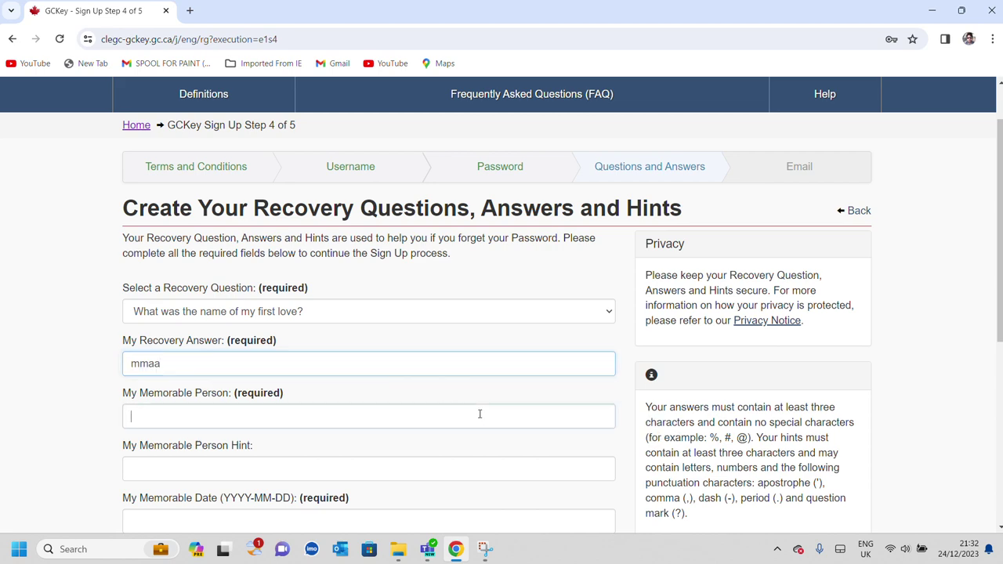
pyautogui.scroll(-1, 480, 414)
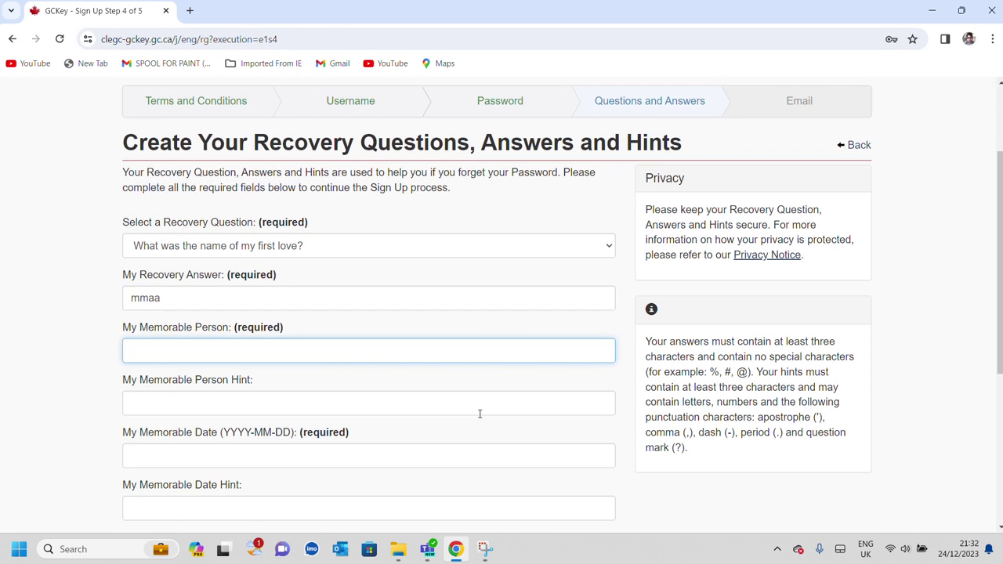
pyautogui.scroll(-1, 479, 414)
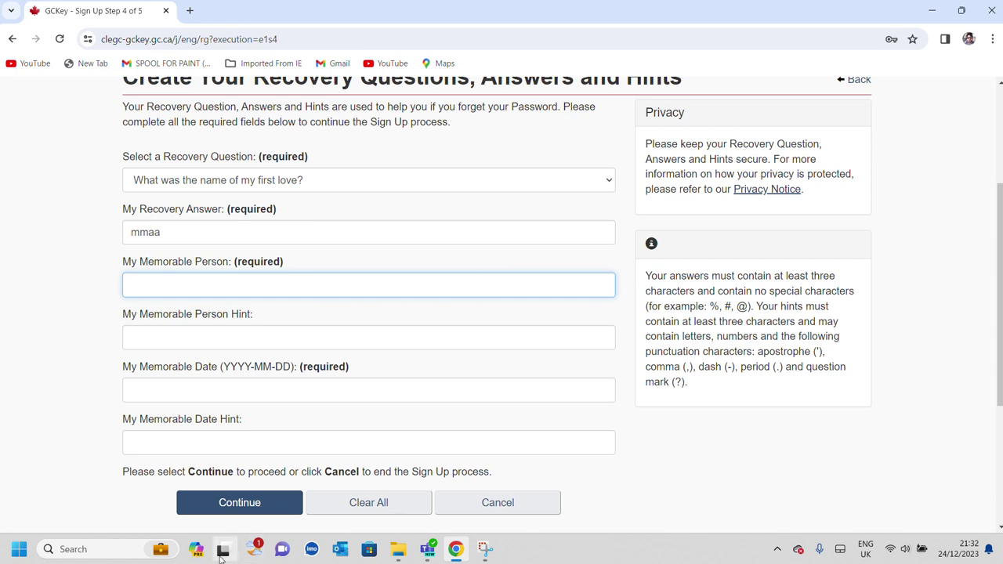
pyautogui.moveTo(222, 558)
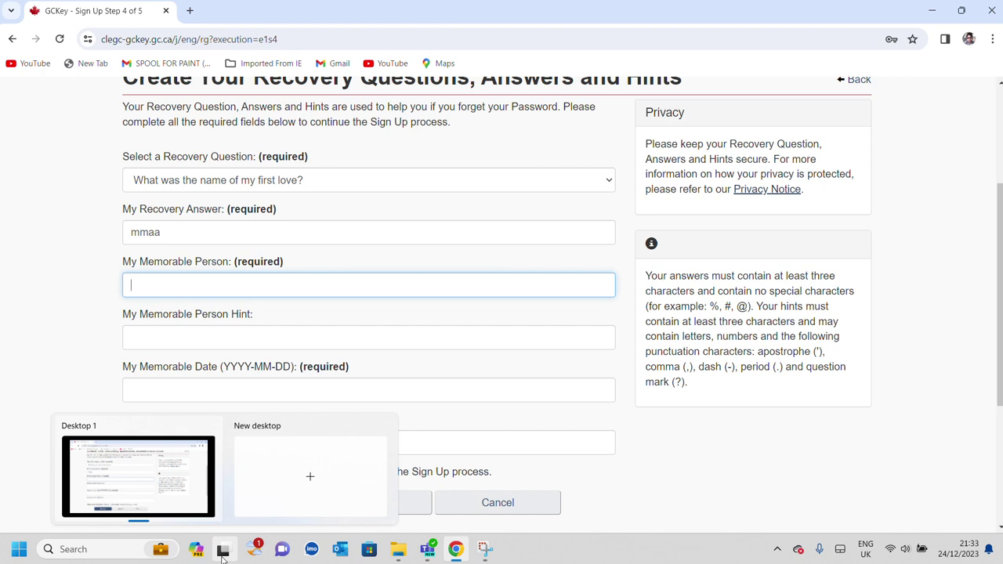
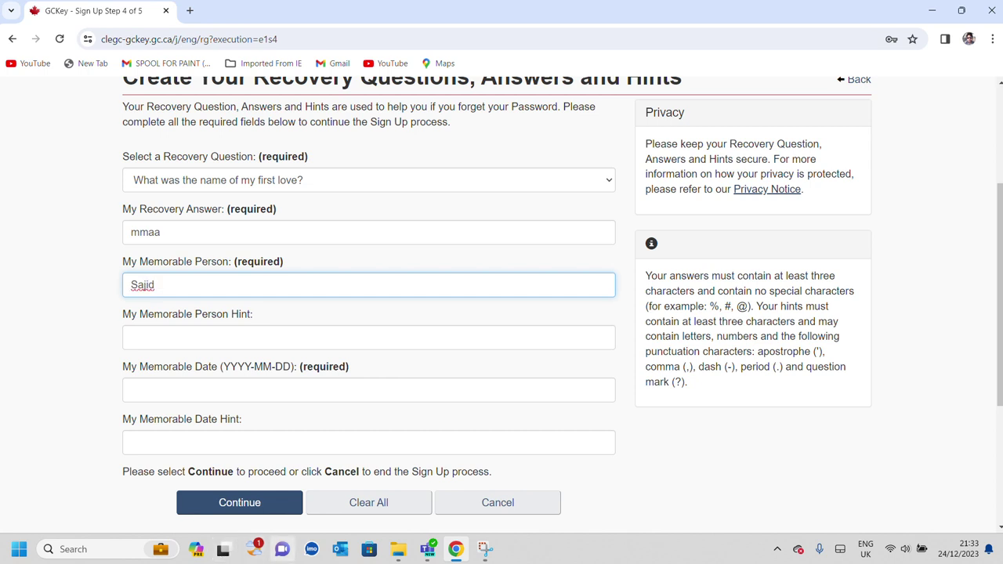
pyautogui.click(300, 337)
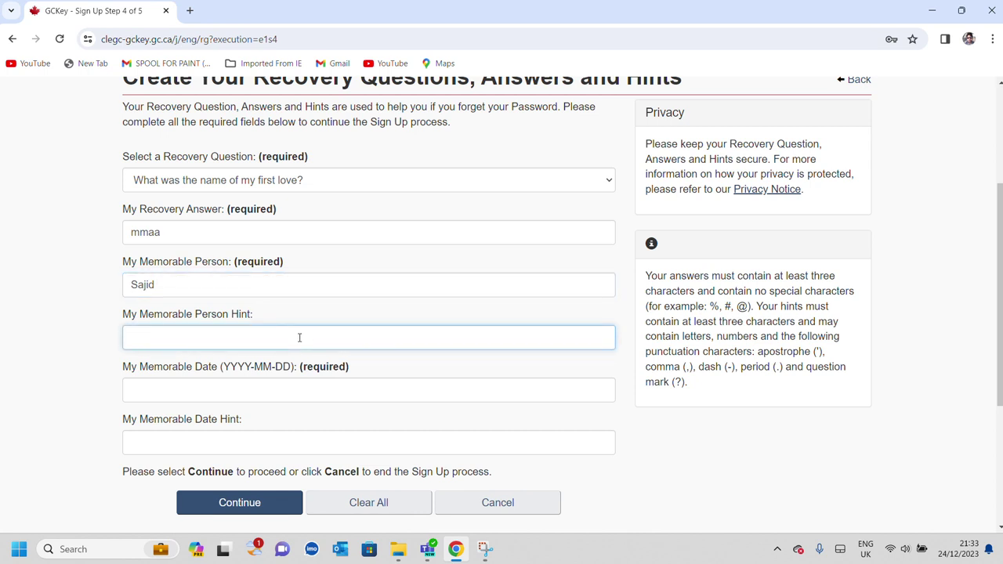
pyautogui.click(432, 23)
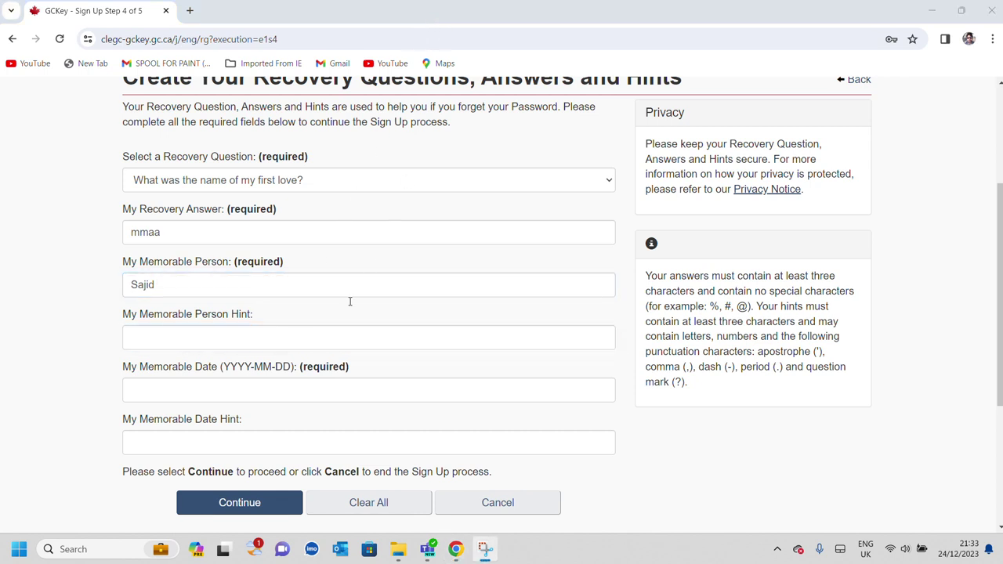
pyautogui.click(312, 337)
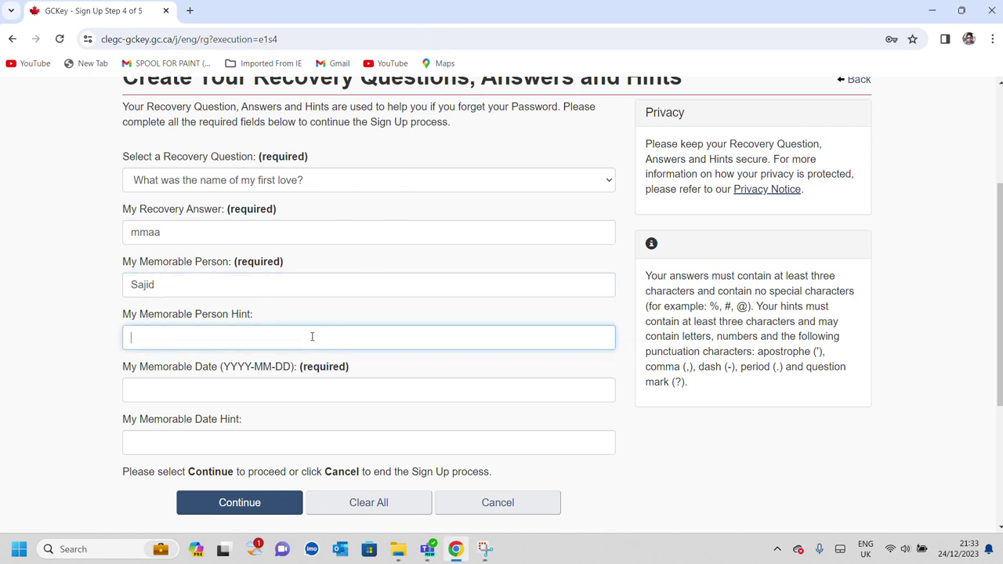
# Step: Enter the memorable date in YYYY-MM-DD format, correcting its year
pyautogui.click(301, 391)
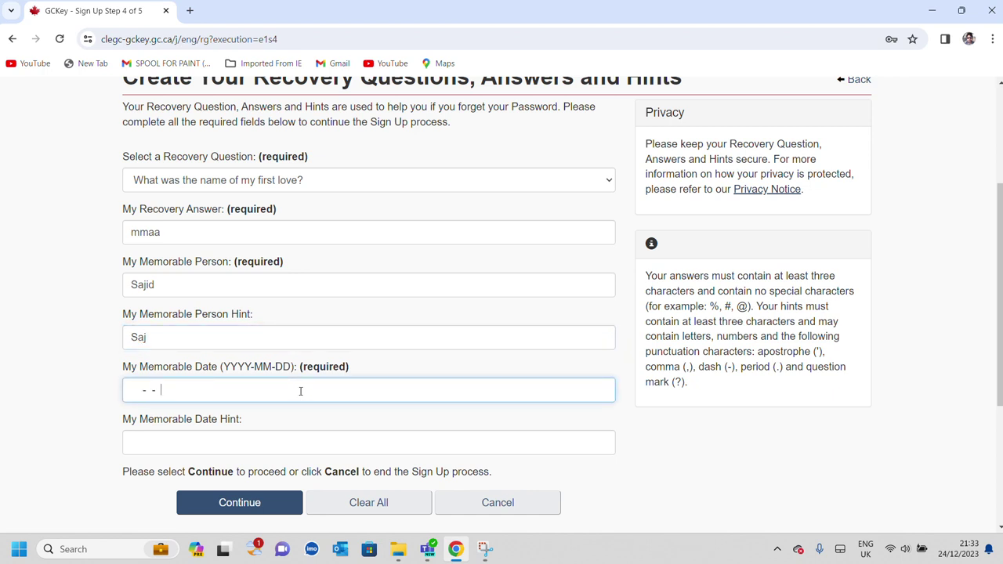
pyautogui.press('Left')
pyautogui.press('Left')
pyautogui.press('Left')
pyautogui.press('Left')
pyautogui.press('Left')
pyautogui.write('12')
pyautogui.click(433, 23)
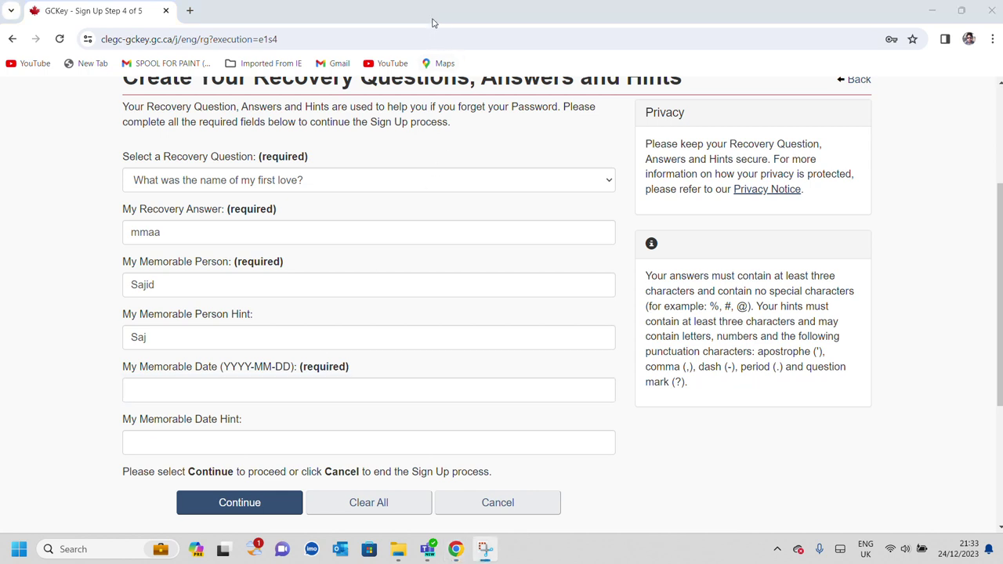
pyautogui.click(166, 387)
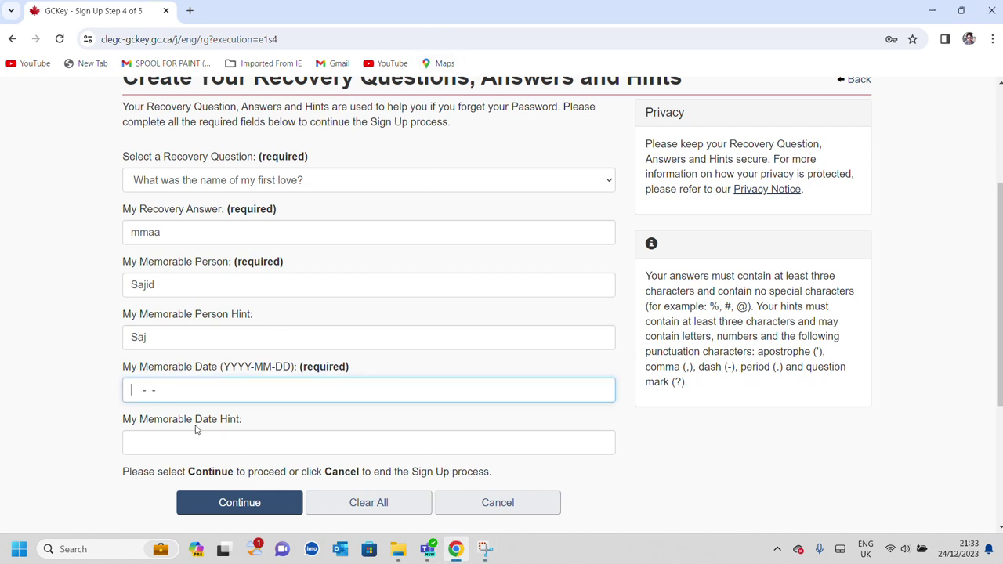
pyautogui.click(427, 19)
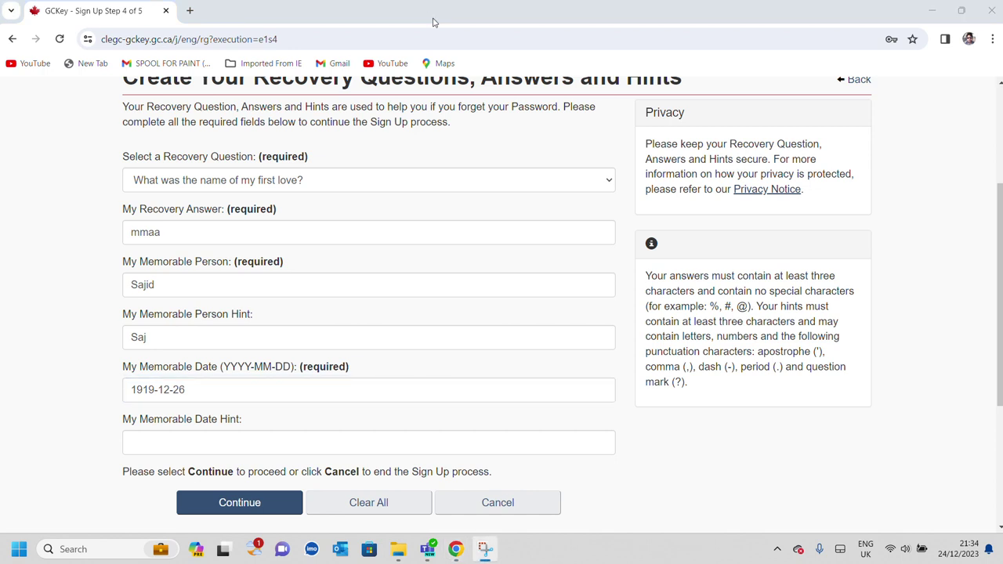
pyautogui.click(154, 390)
pyautogui.click(154, 390)
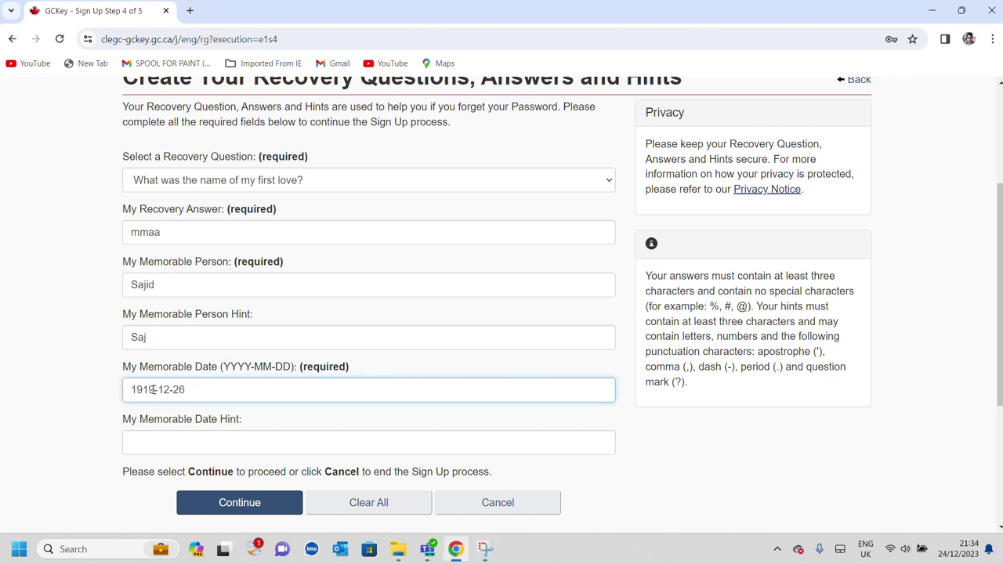
pyautogui.press('BackSpace')
pyautogui.press('BackSpace')
pyautogui.write('95')
# Step: Fill in the memorable date hint and submit the recovery details
pyautogui.click(162, 448)
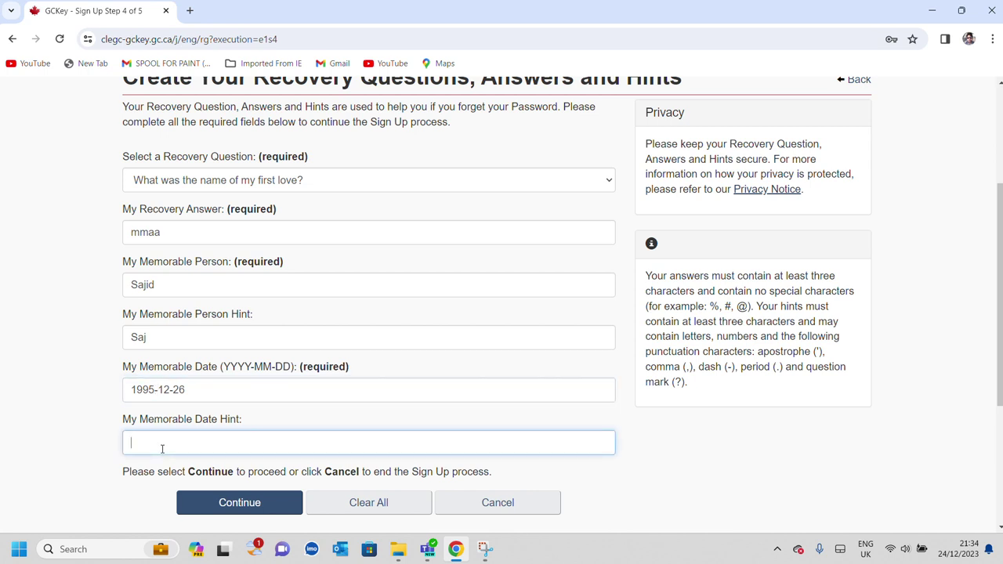
pyautogui.scroll(-2, 280, 420)
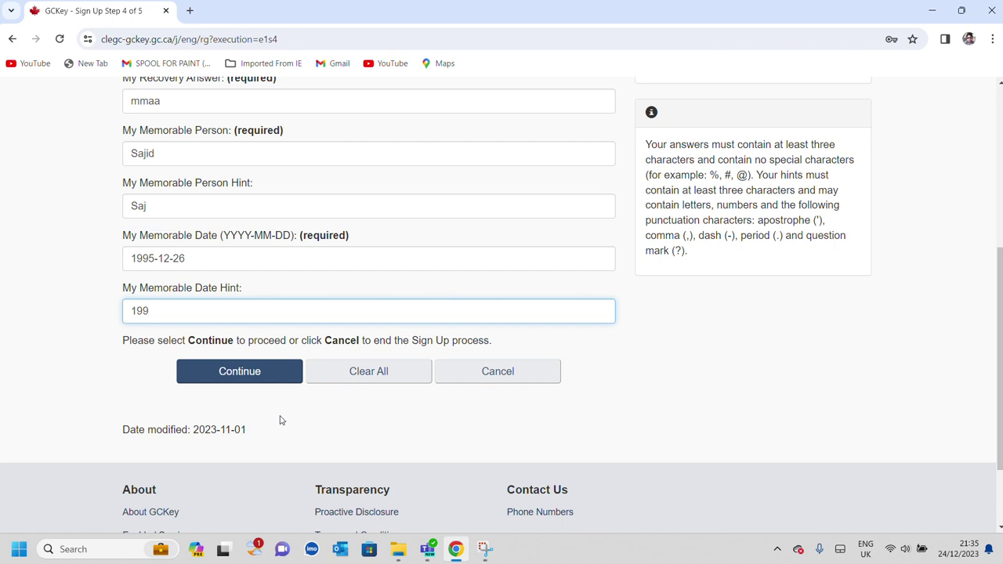
pyautogui.write('5')
pyautogui.click(430, 20)
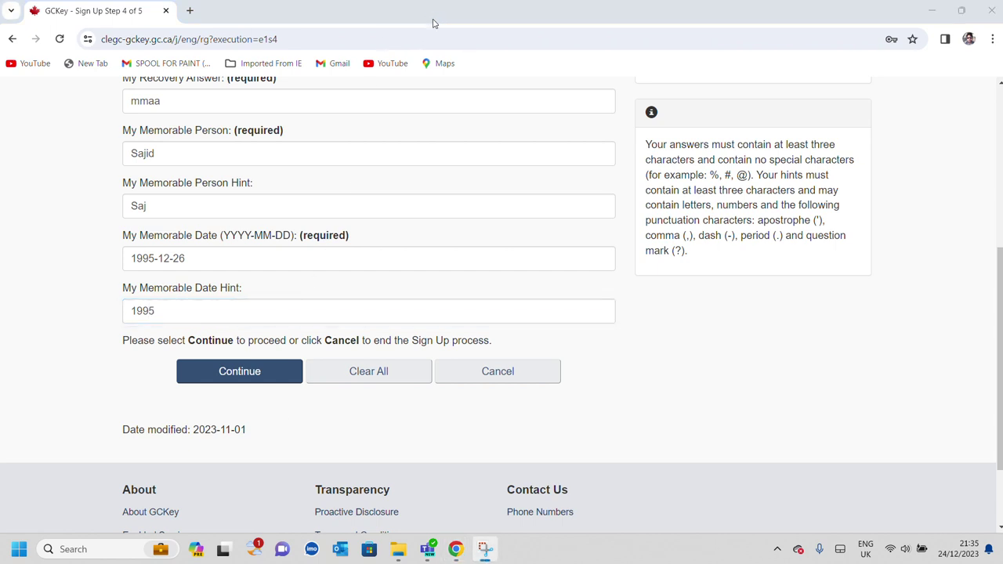
pyautogui.click(255, 379)
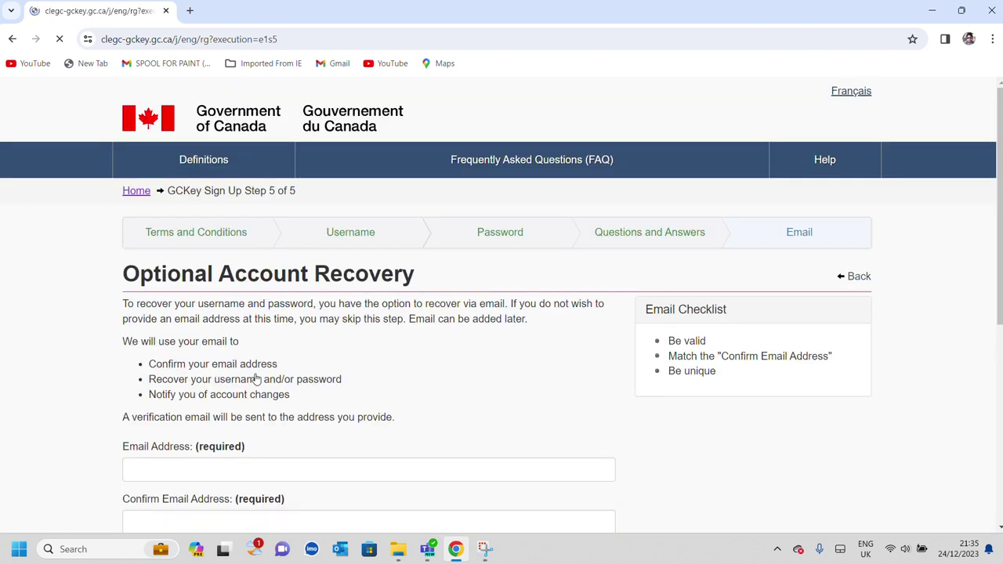
# Step: Type the user's Gmail address into the Email Address field, fixing a typo
pyautogui.scroll(-3, 301, 345)
pyautogui.scroll(-1, 301, 345)
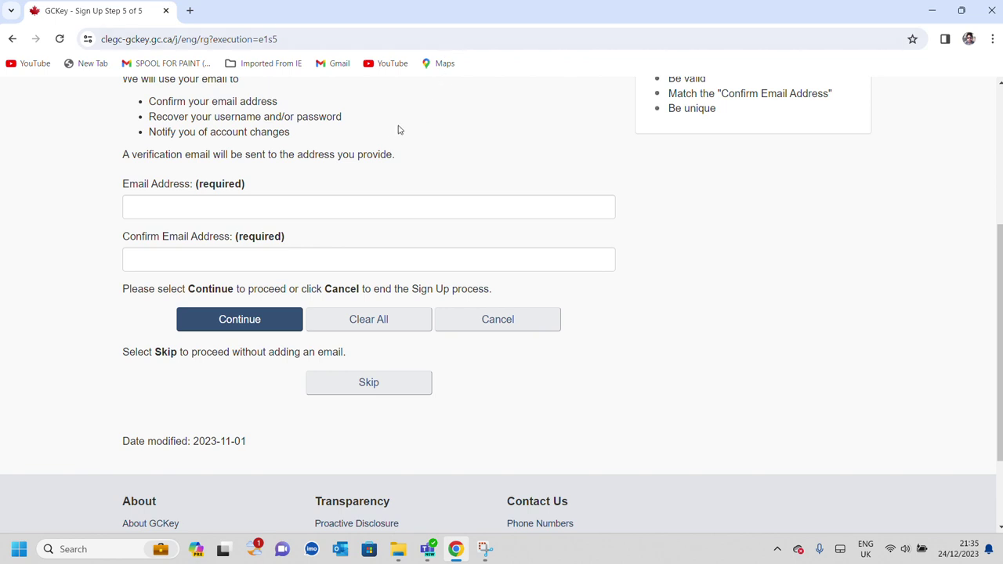
pyautogui.click(318, 212)
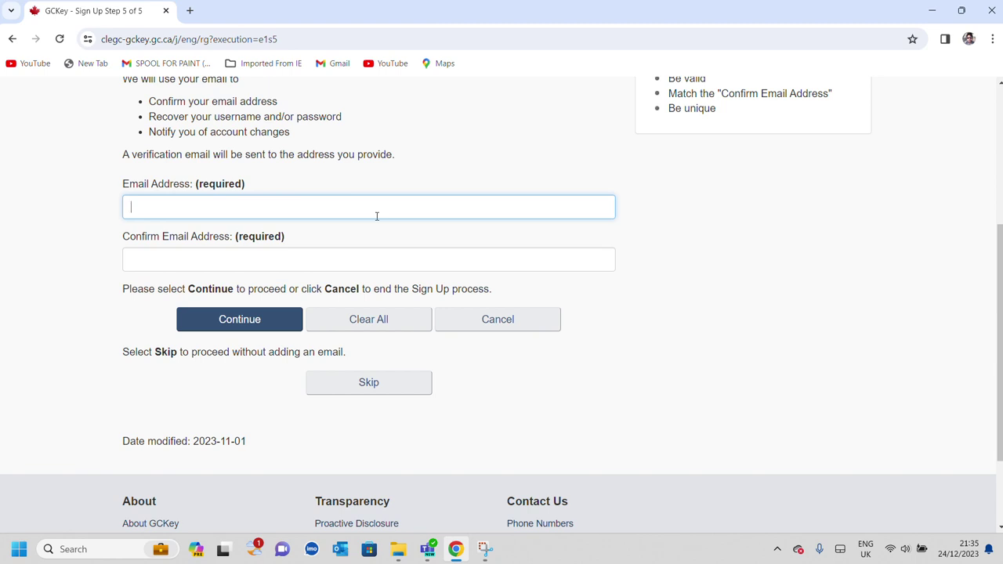
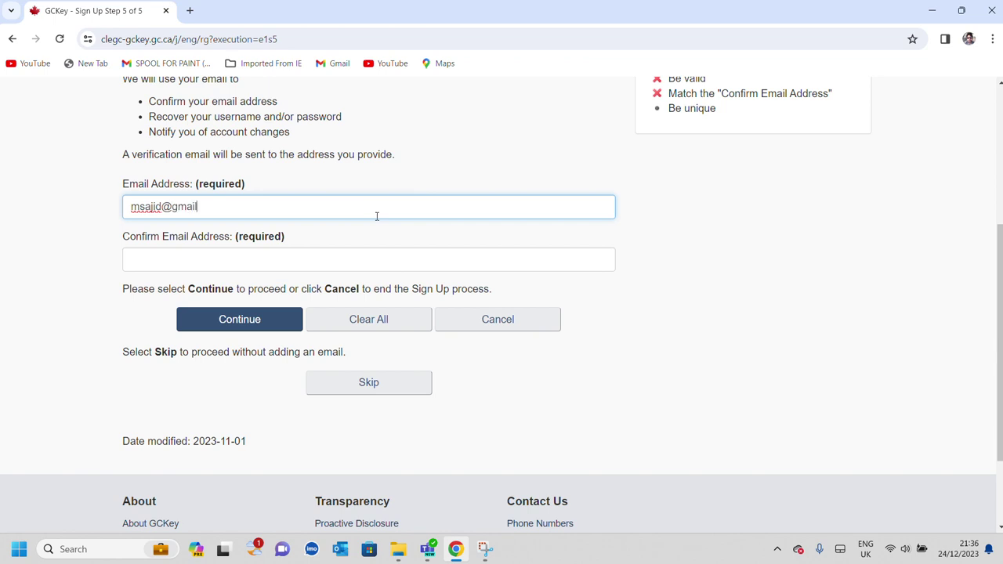
# Step: Copy the email address and paste it into Confirm Email Address
pyautogui.click(352, 262)
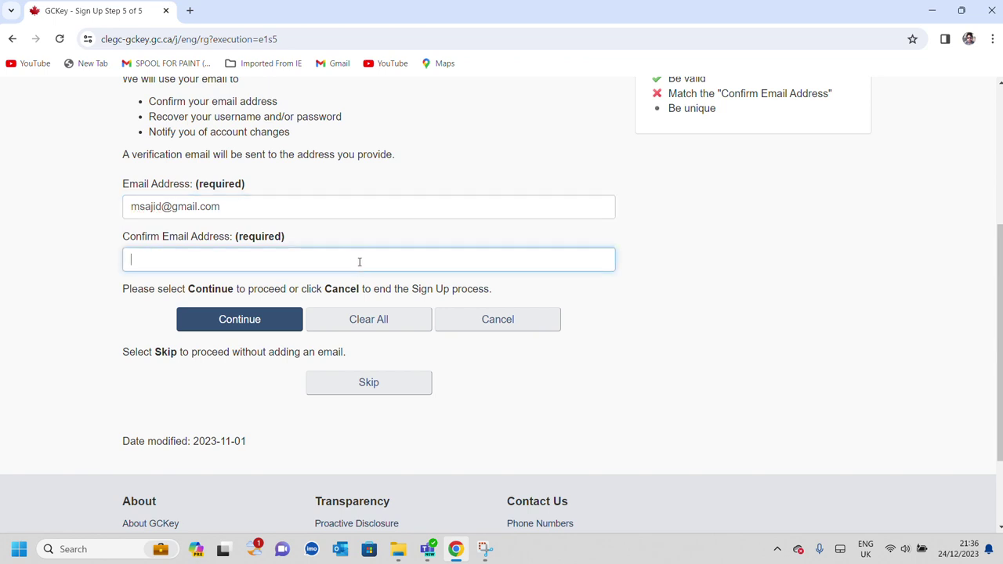
pyautogui.moveTo(223, 207); pyautogui.dragTo(131, 201)
pyautogui.hotkey('ctrl', 'c')
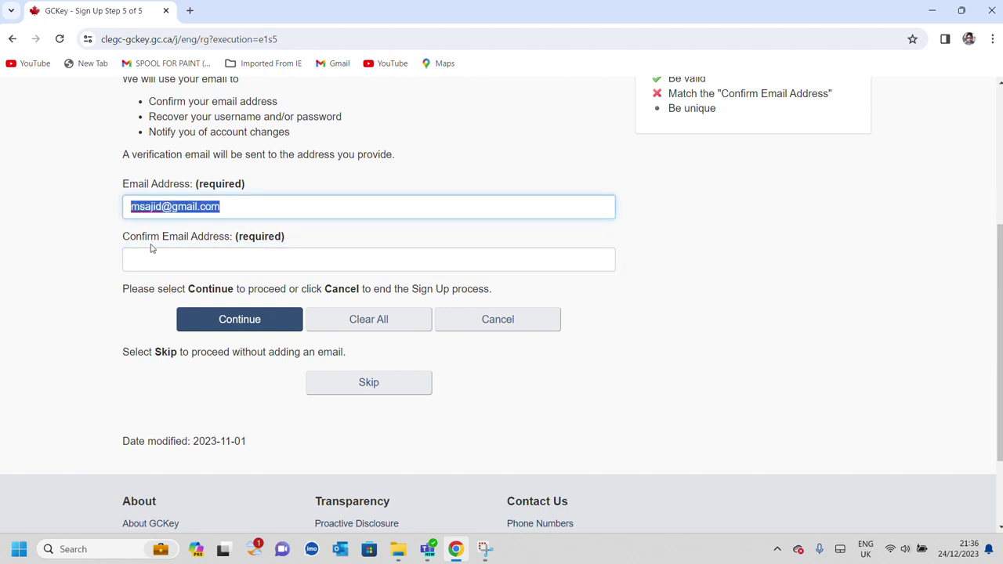
pyautogui.click(161, 261)
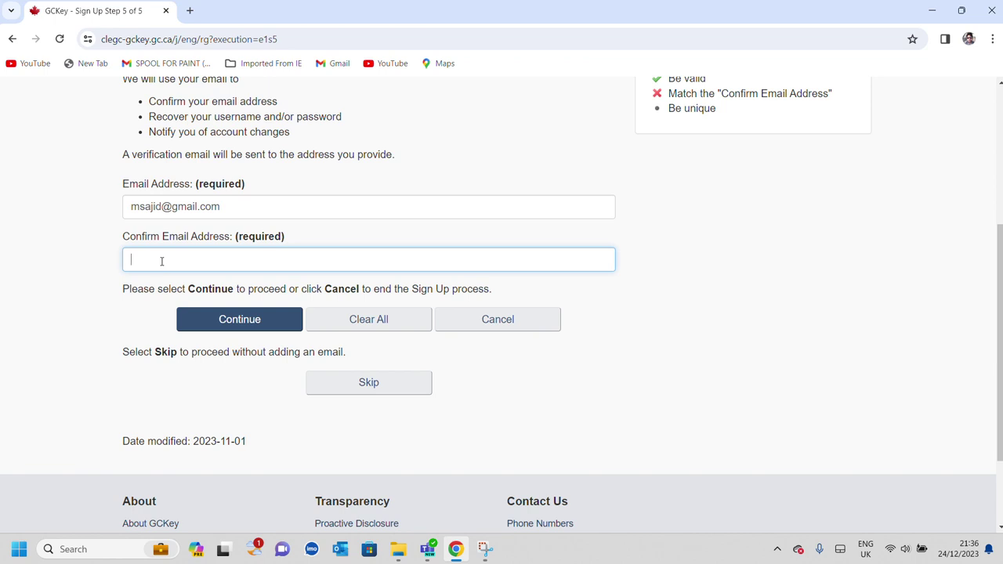
pyautogui.hotkey('ctrl', 'v')
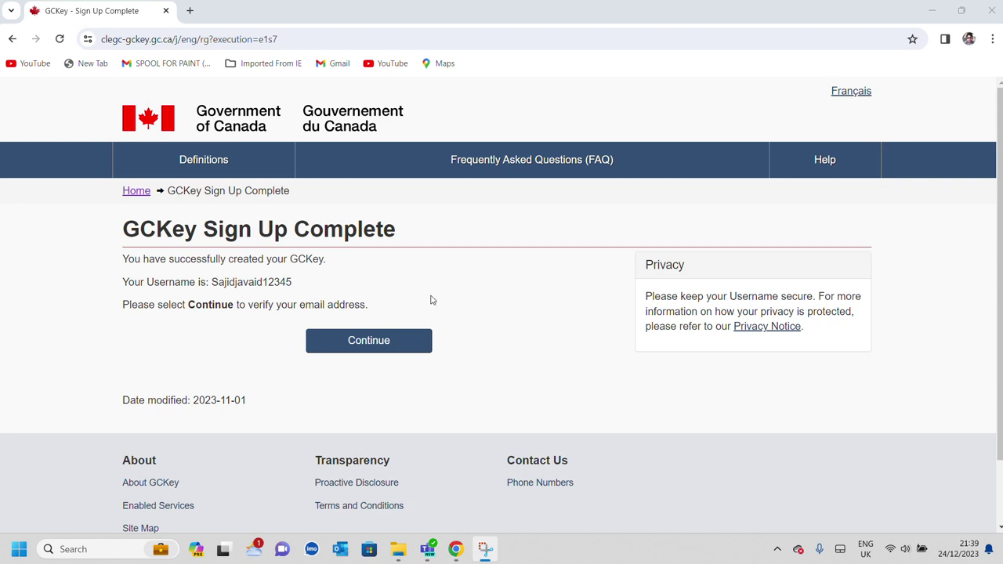
# Step: Enter the emailed confirmation code in the Confirmation Code field and submit it to verify the recovery email
pyautogui.click(378, 340)
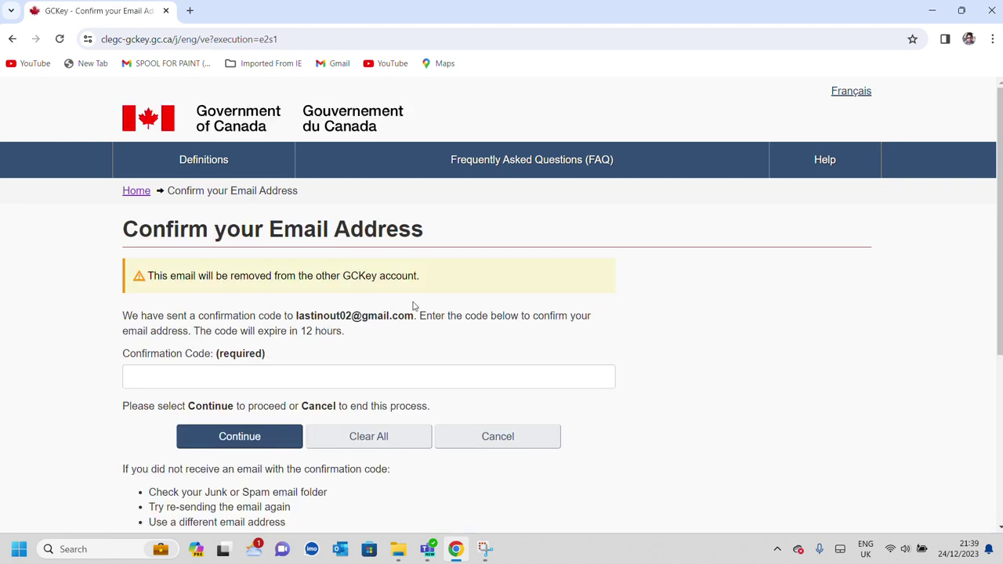
pyautogui.scroll(-3, 414, 305)
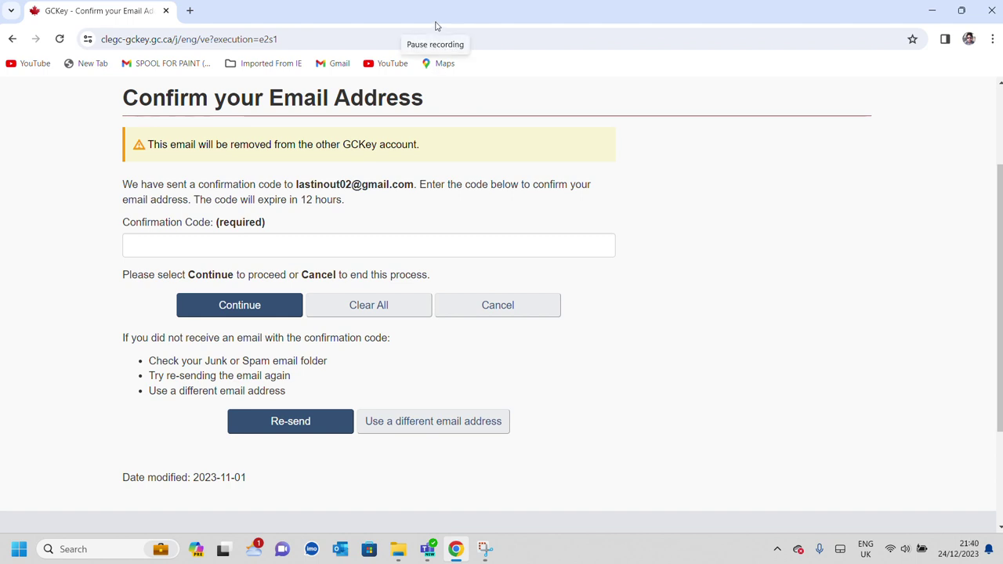
pyautogui.scroll(-3, 437, 26)
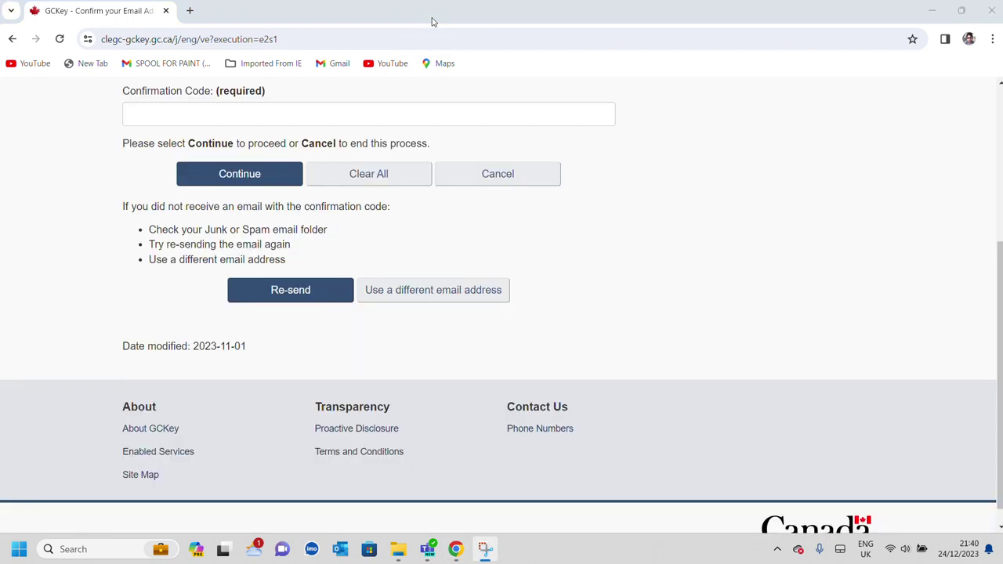
pyautogui.click(332, 116)
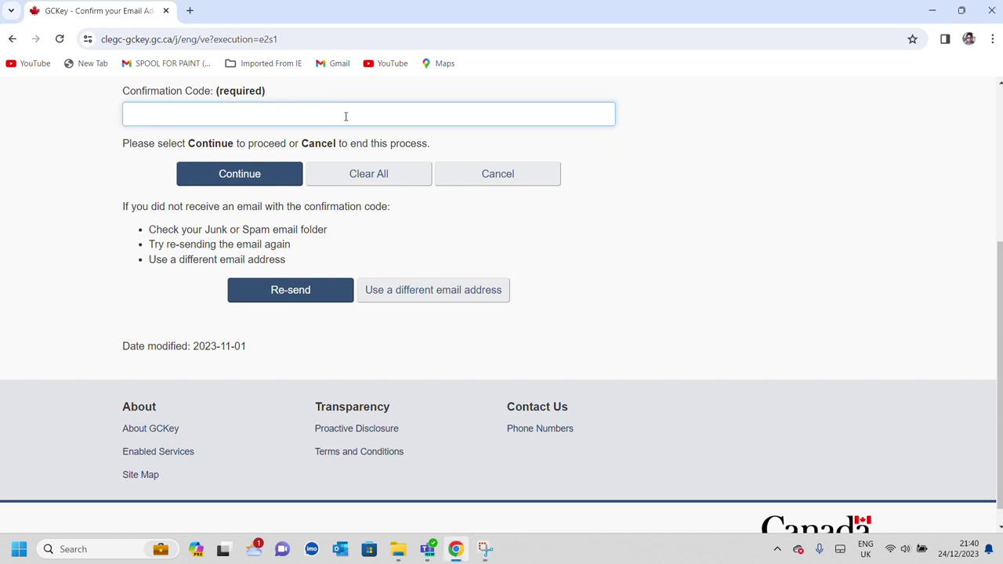
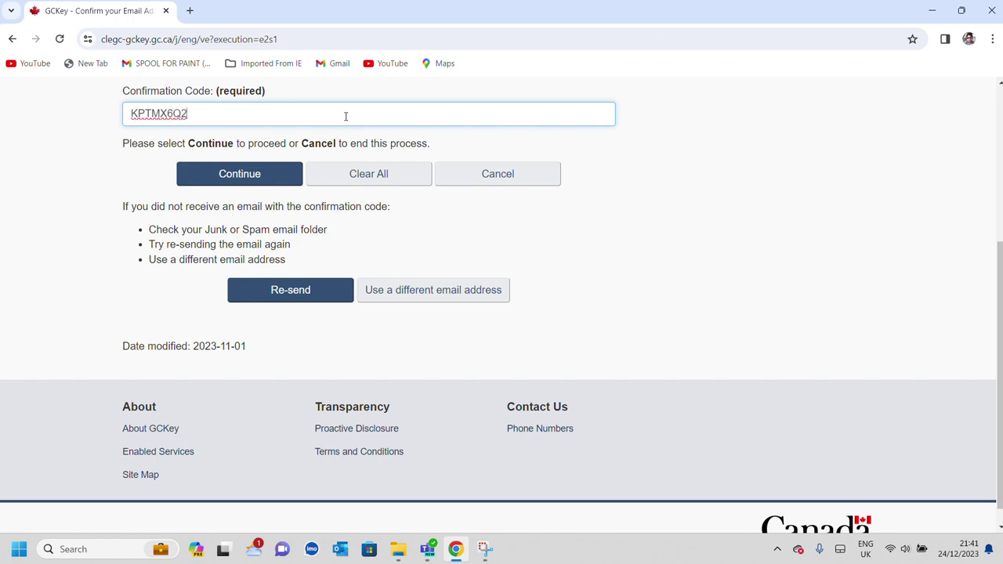
pyautogui.click(265, 178)
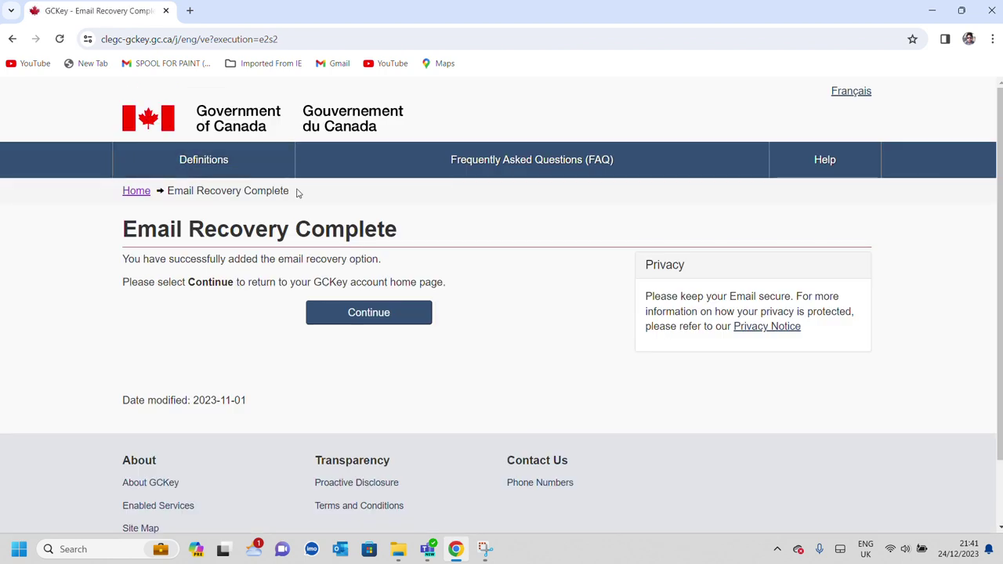
# Step: Continue past the Email Recovery Complete page to the GCKey Welcome page
pyautogui.scroll(-1, 444, 222)
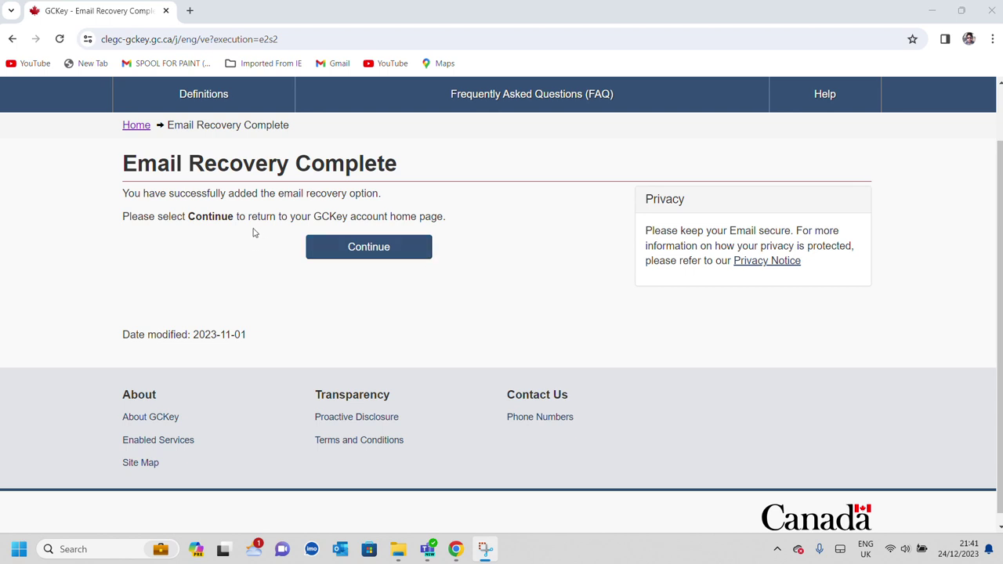
pyautogui.click(384, 248)
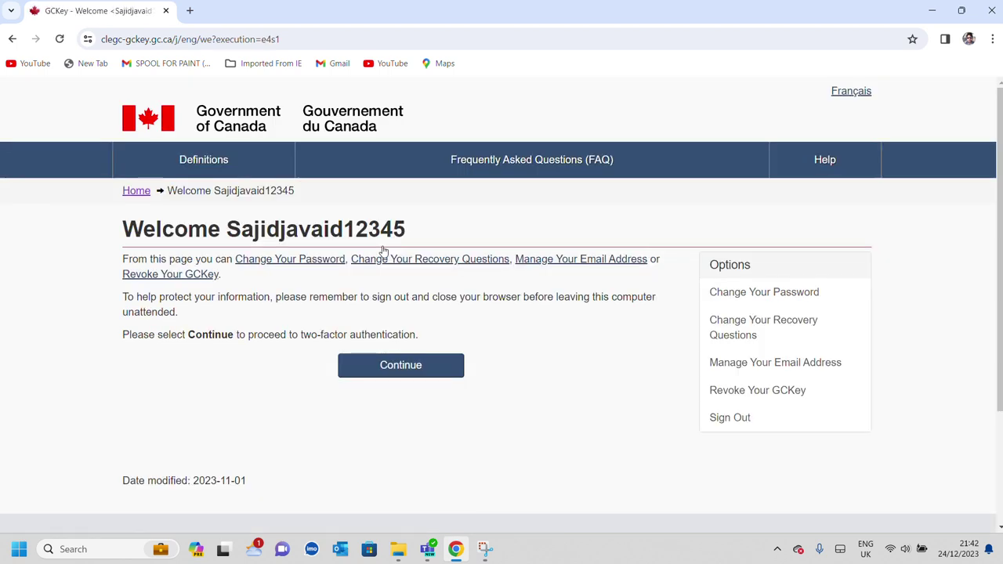
# Step: Continue from the Welcome page into Government of Canada two-factor authentication
pyautogui.scroll(-1, 383, 251)
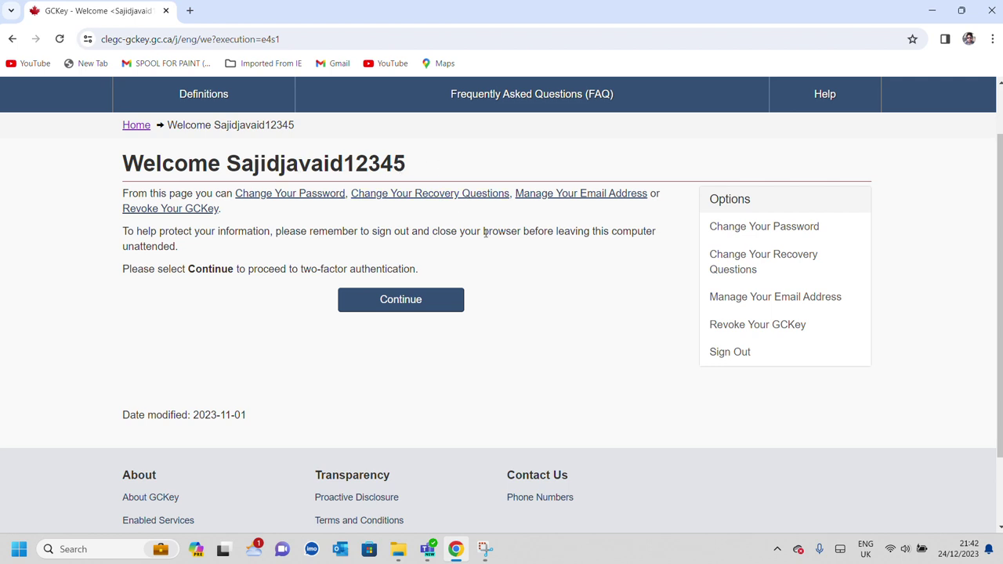
pyautogui.scroll(-1, 500, 245)
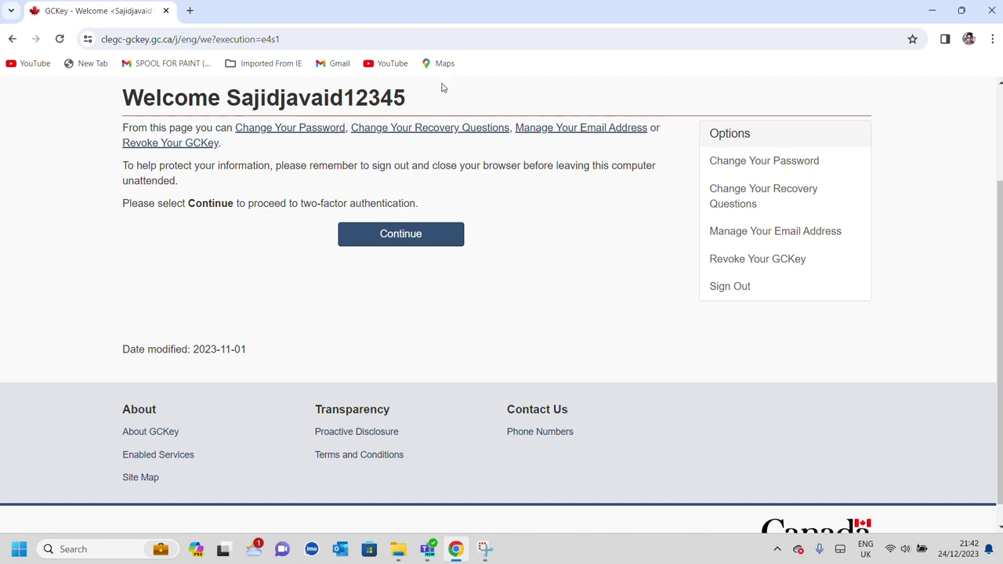
pyautogui.click(408, 236)
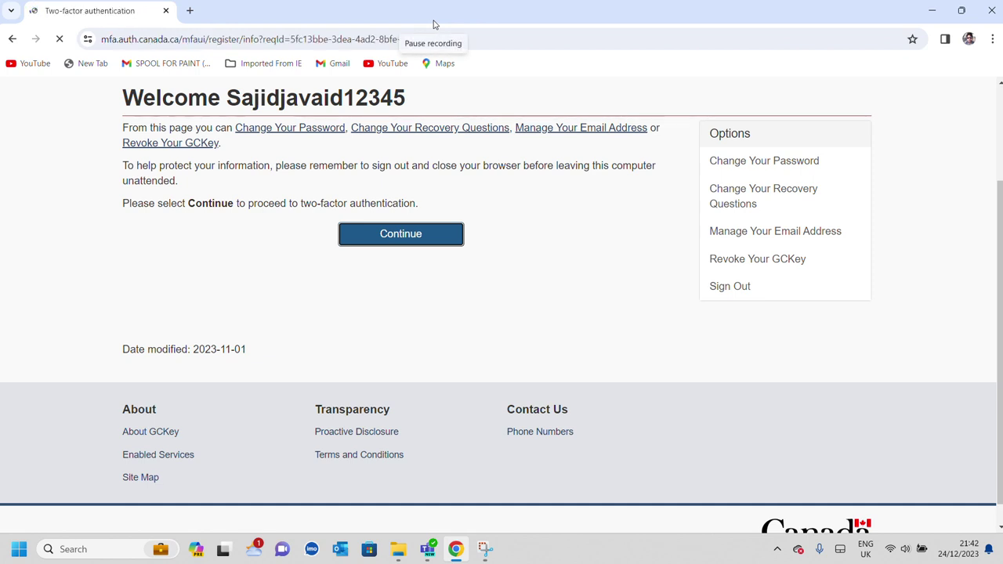
# Step: Select 'Set up your email' under Use your email address as the second factor
pyautogui.scroll(-1, 439, 185)
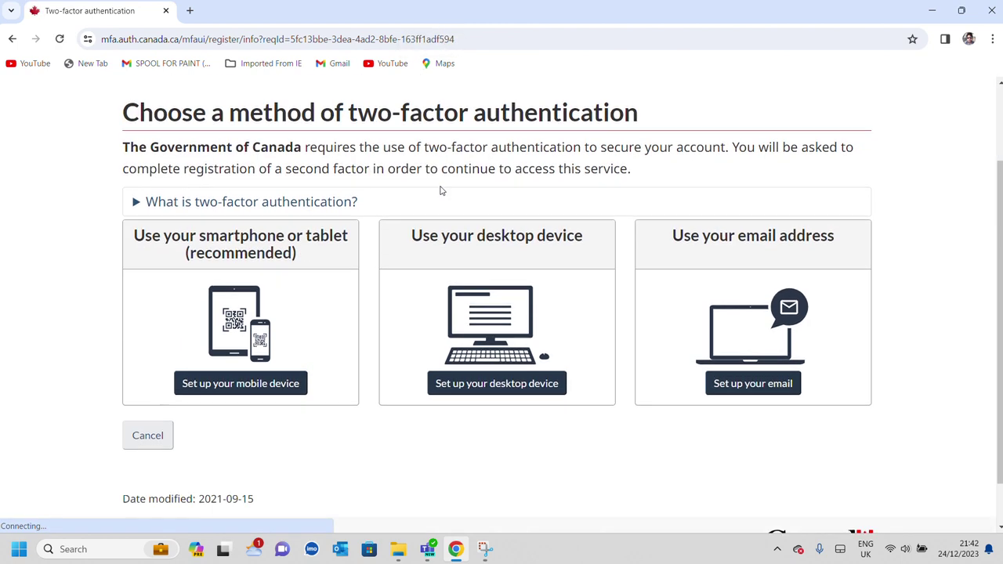
pyautogui.scroll(-1, 440, 189)
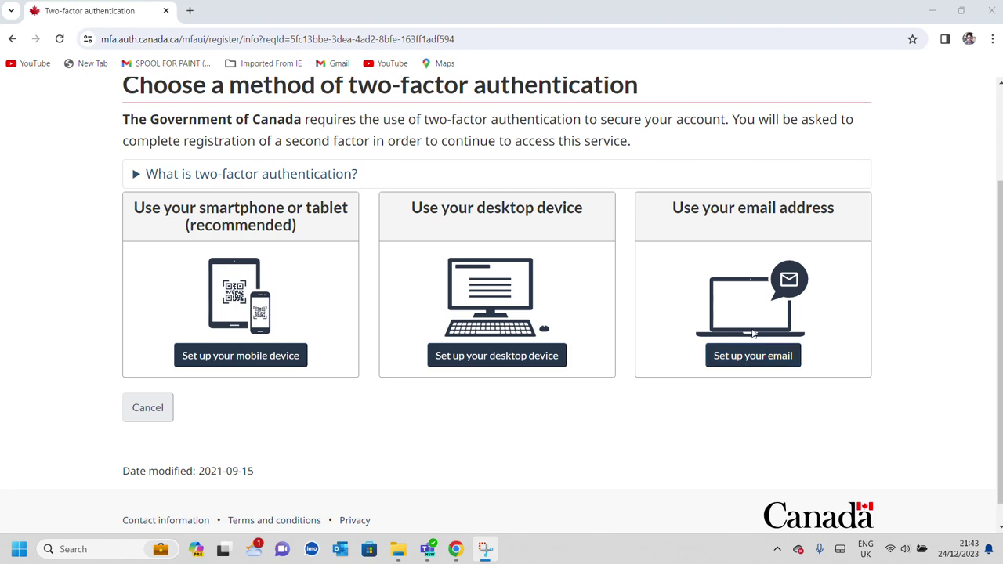
pyautogui.click(762, 357)
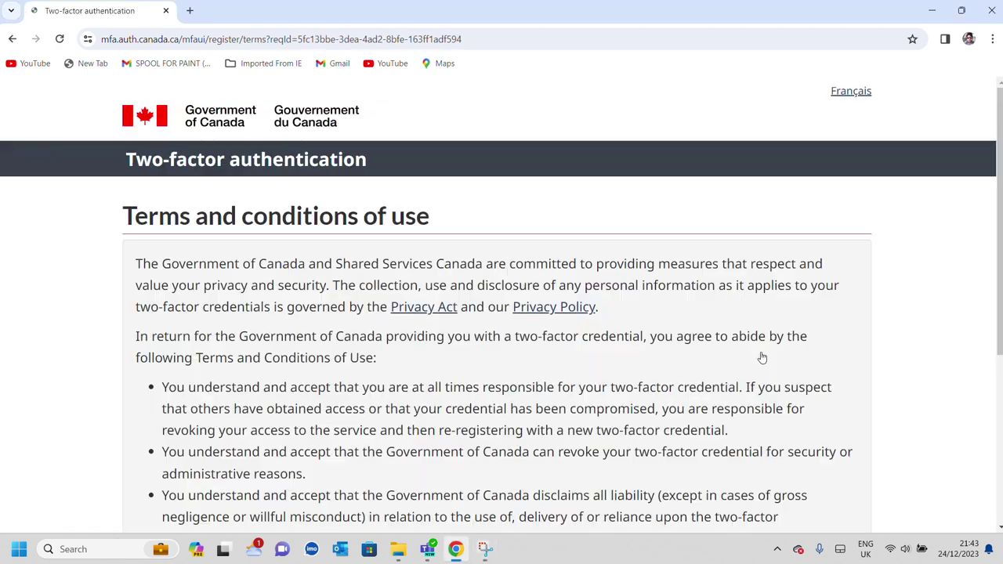
# Step: Accept the two-factor terms and conditions to reach the Verify your email address page
pyautogui.scroll(-3, 665, 306)
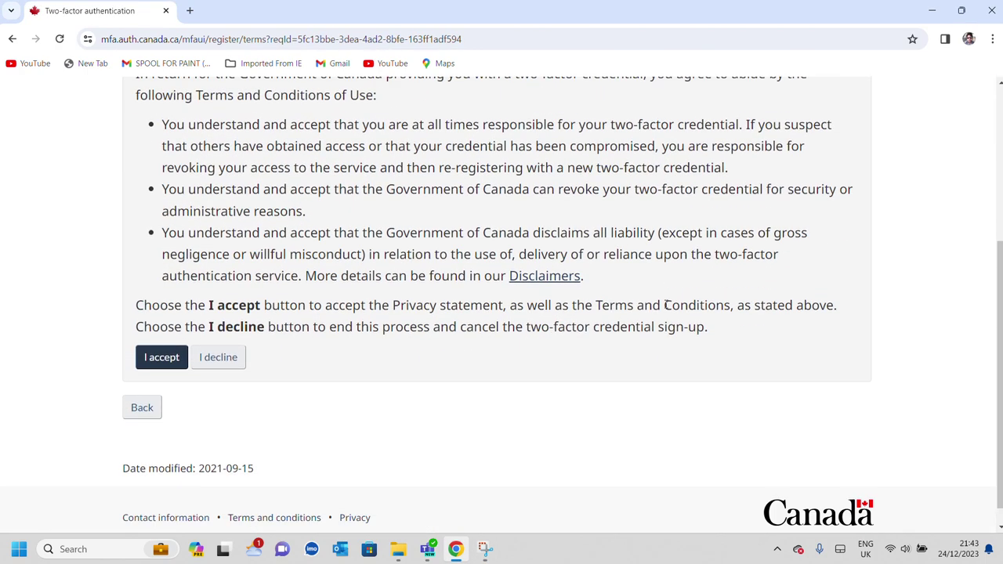
pyautogui.click(163, 356)
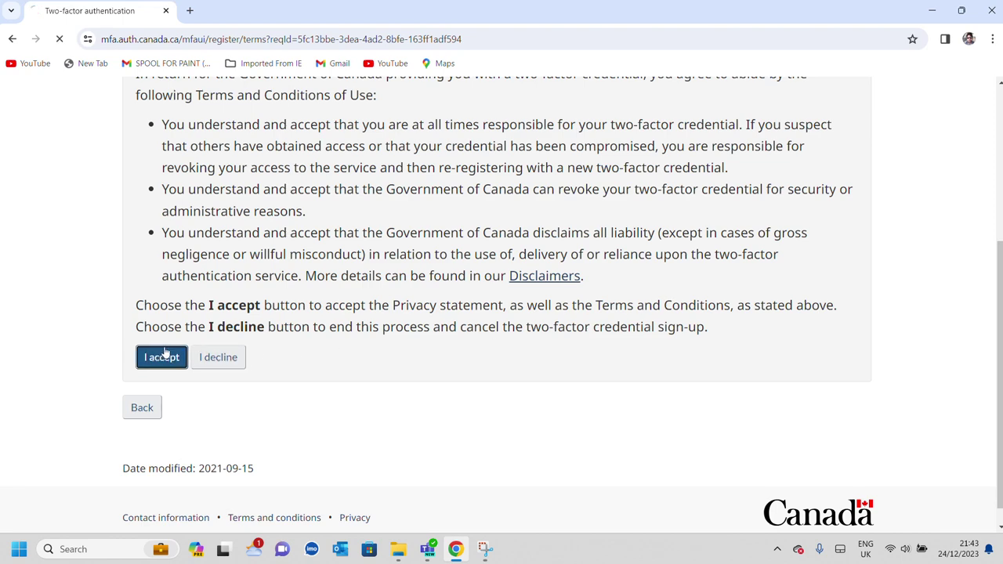
pyautogui.scroll(-1, 536, 240)
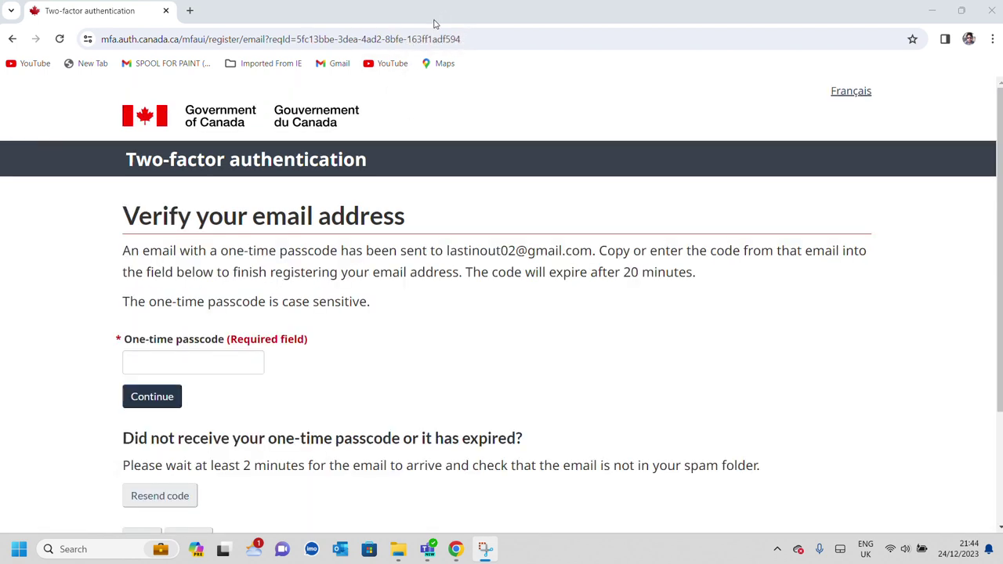
# Step: Place the cursor in the One-time passcode field on the Verify your email address page
pyautogui.scroll(-2, 462, 293)
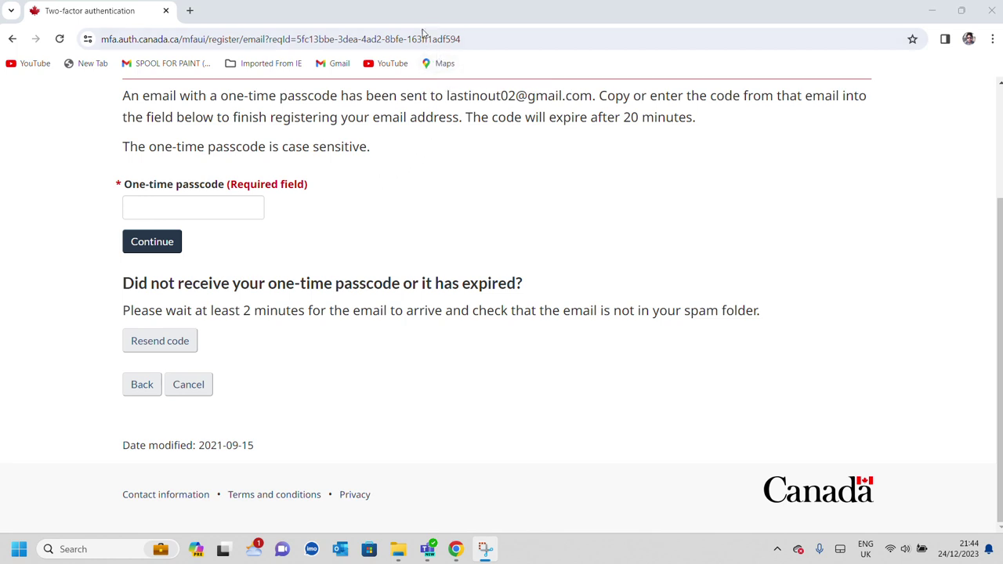
pyautogui.click(200, 208)
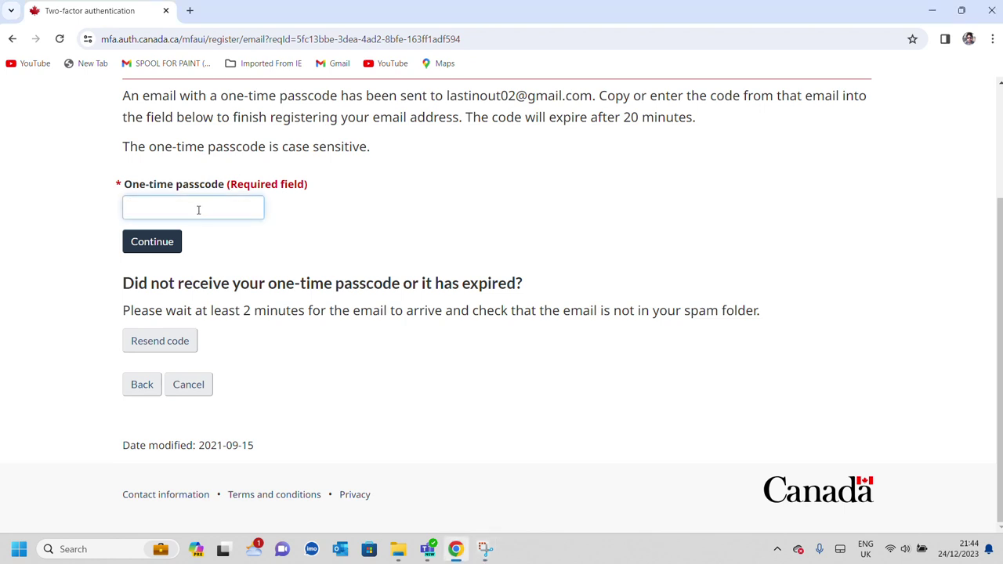